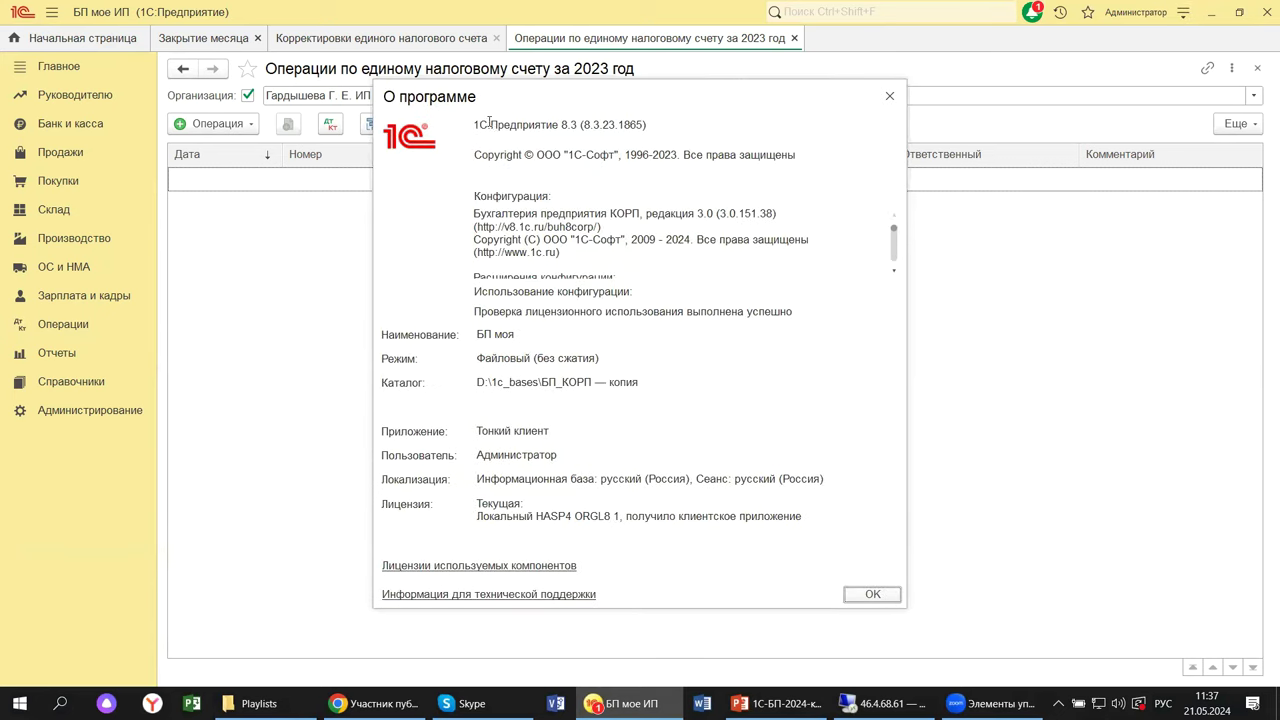
Examine the configuration name, edition and version in the program information, then close it.
{"action": "triple_click", "coordinate": [708, 241]}
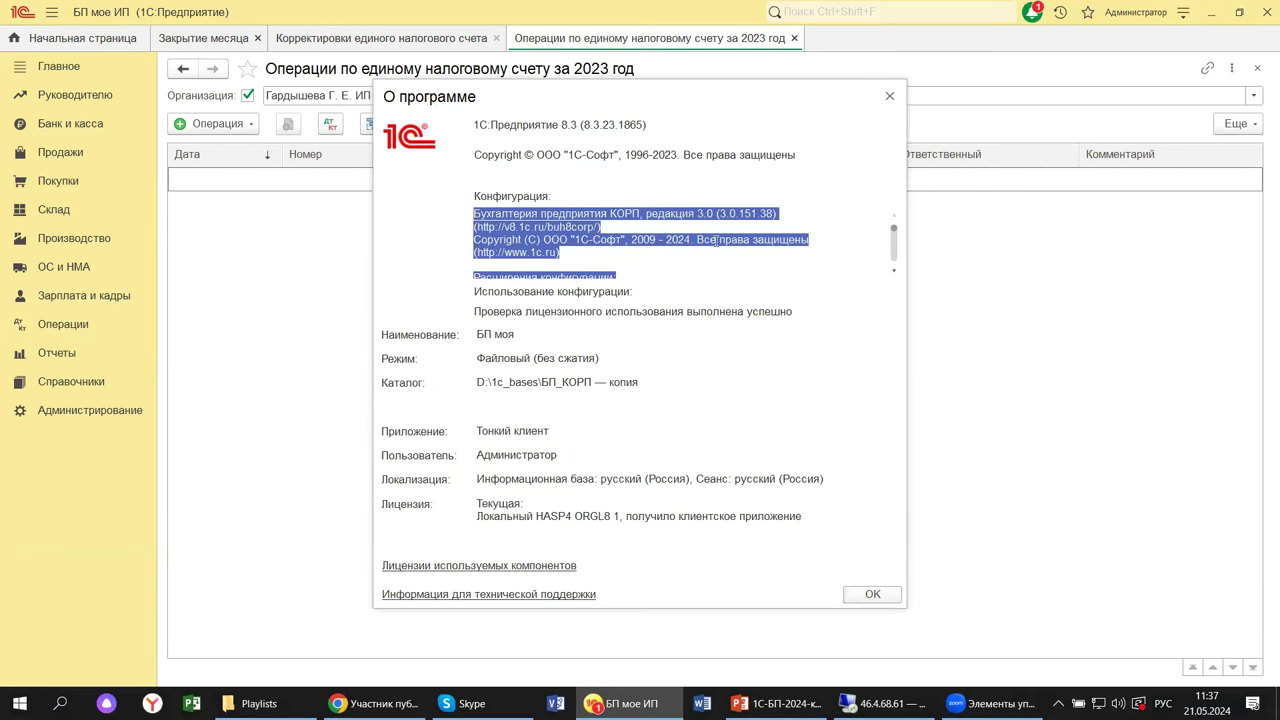
{"action": "left_click", "coordinate": [748, 238]}
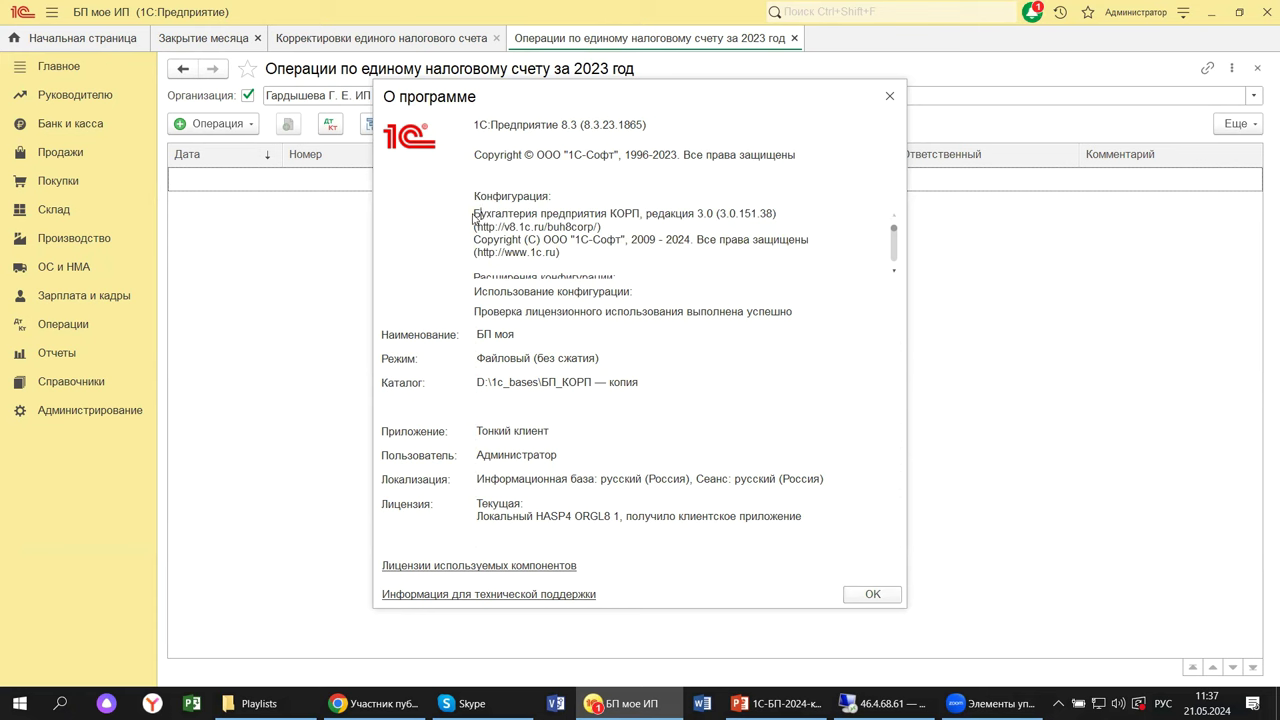
{"action": "left_click_drag", "start_coordinate": [474, 216], "coordinate": [675, 240]}
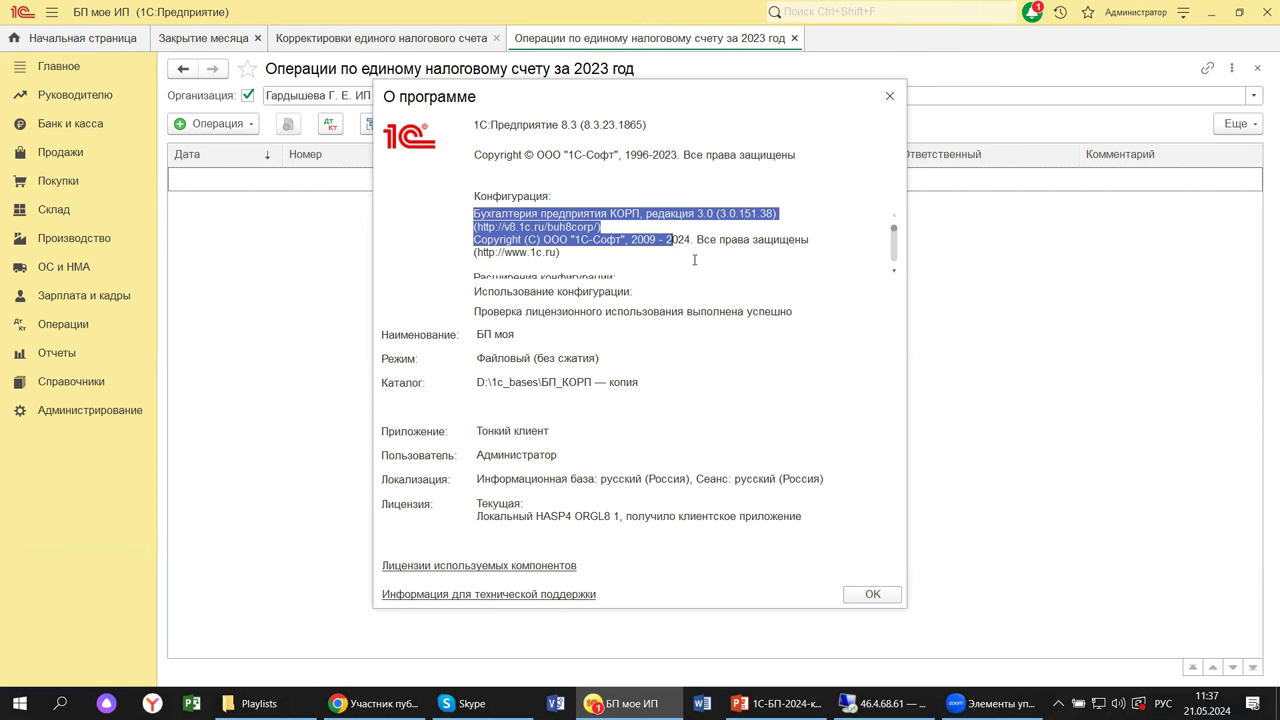
{"action": "left_click", "coordinate": [889, 95]}
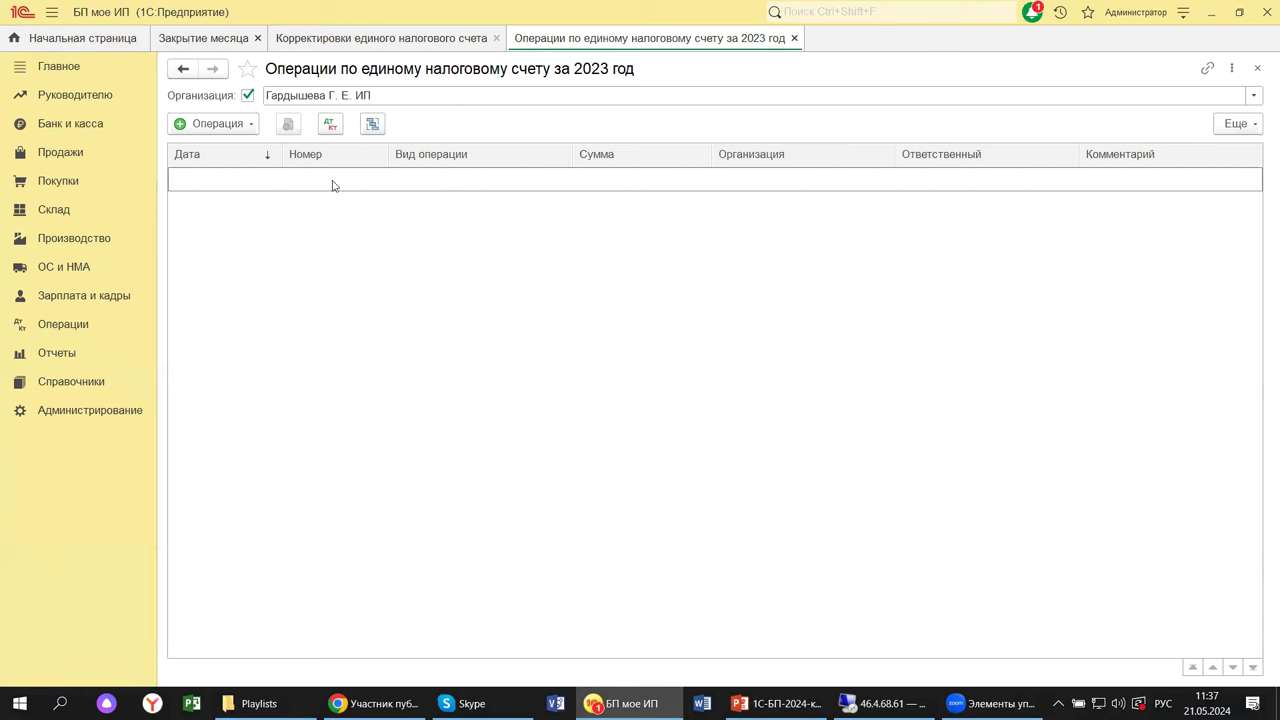
Review the Закрытие месяца operations for Апрель 2024, then close that form and the list of 2023 single tax account operations.
{"action": "left_click", "coordinate": [60, 330]}
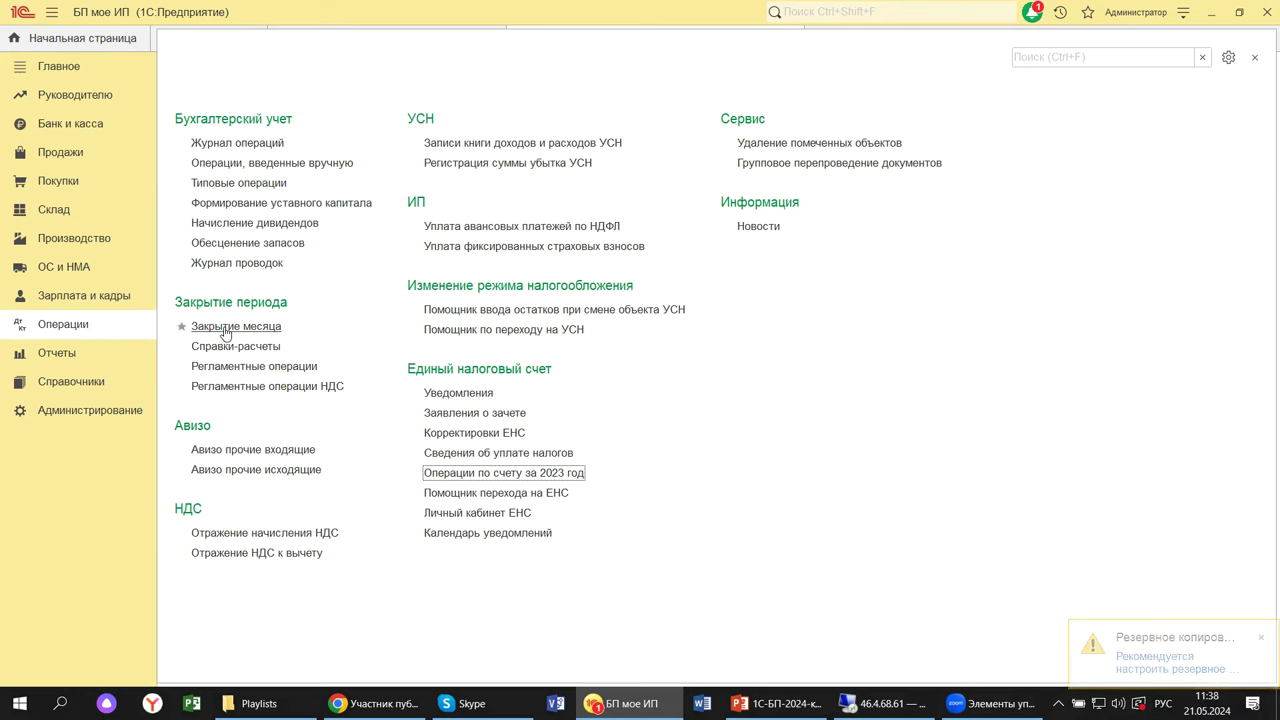
{"action": "left_click", "coordinate": [224, 328]}
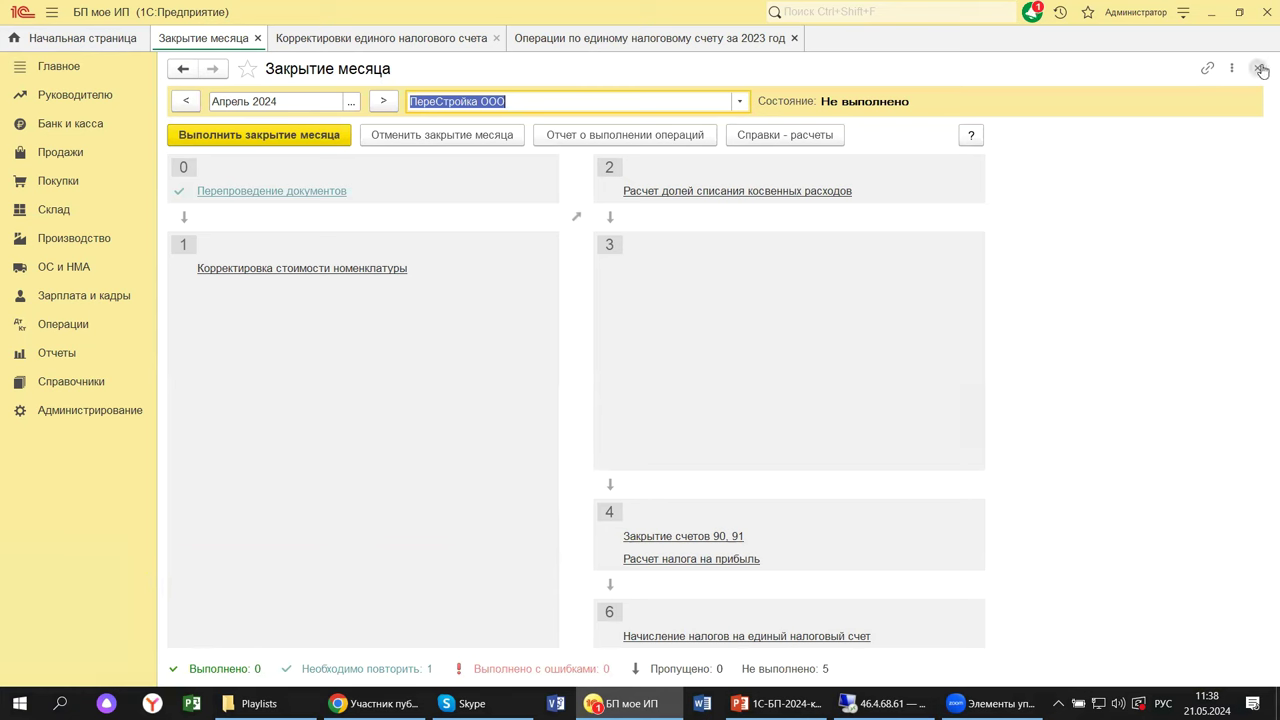
{"action": "left_click", "coordinate": [1260, 68]}
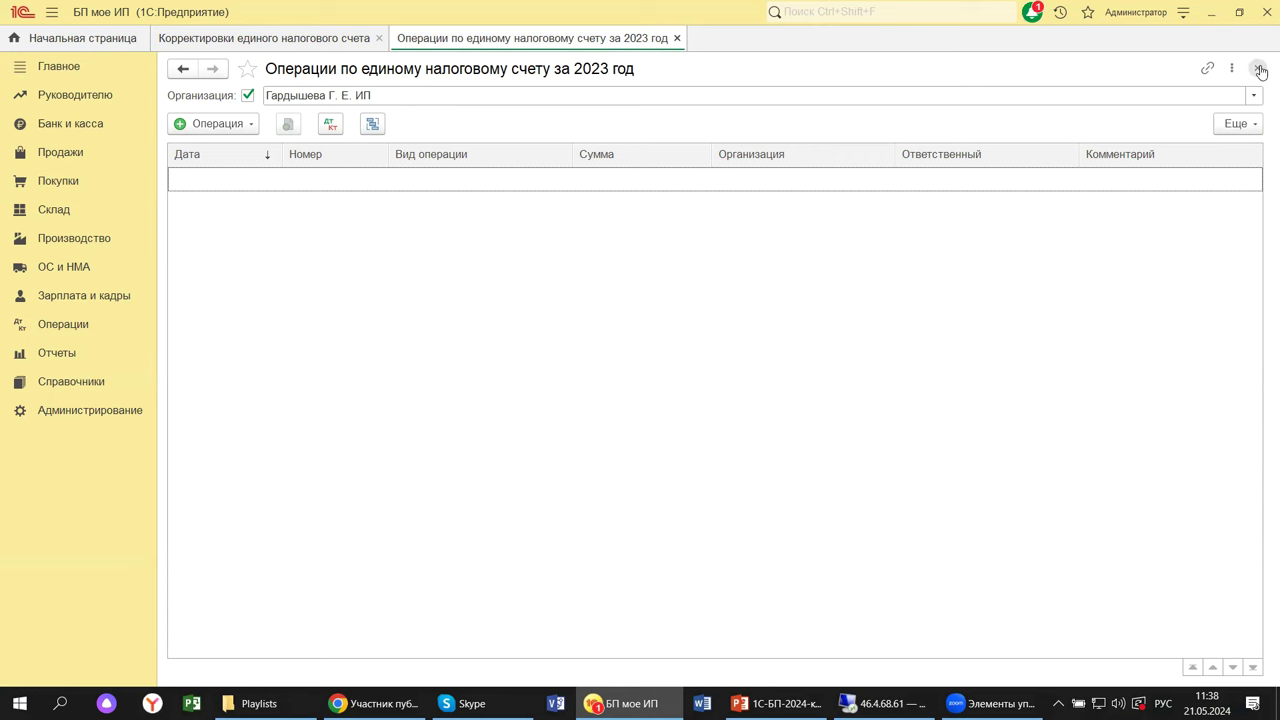
{"action": "left_click", "coordinate": [1260, 68]}
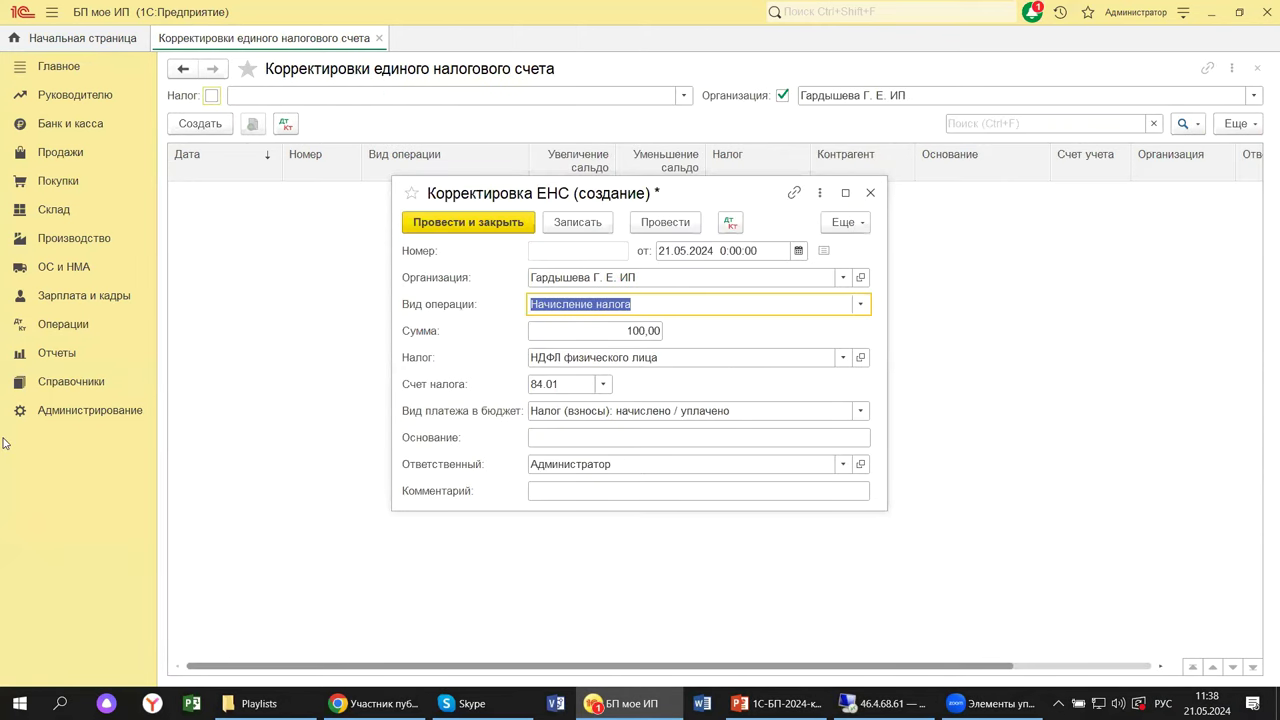
Compare the Операции commands in the local and remote databases, and open Операции по счету за 2023 год in the local one.
{"action": "left_click", "coordinate": [61, 330]}
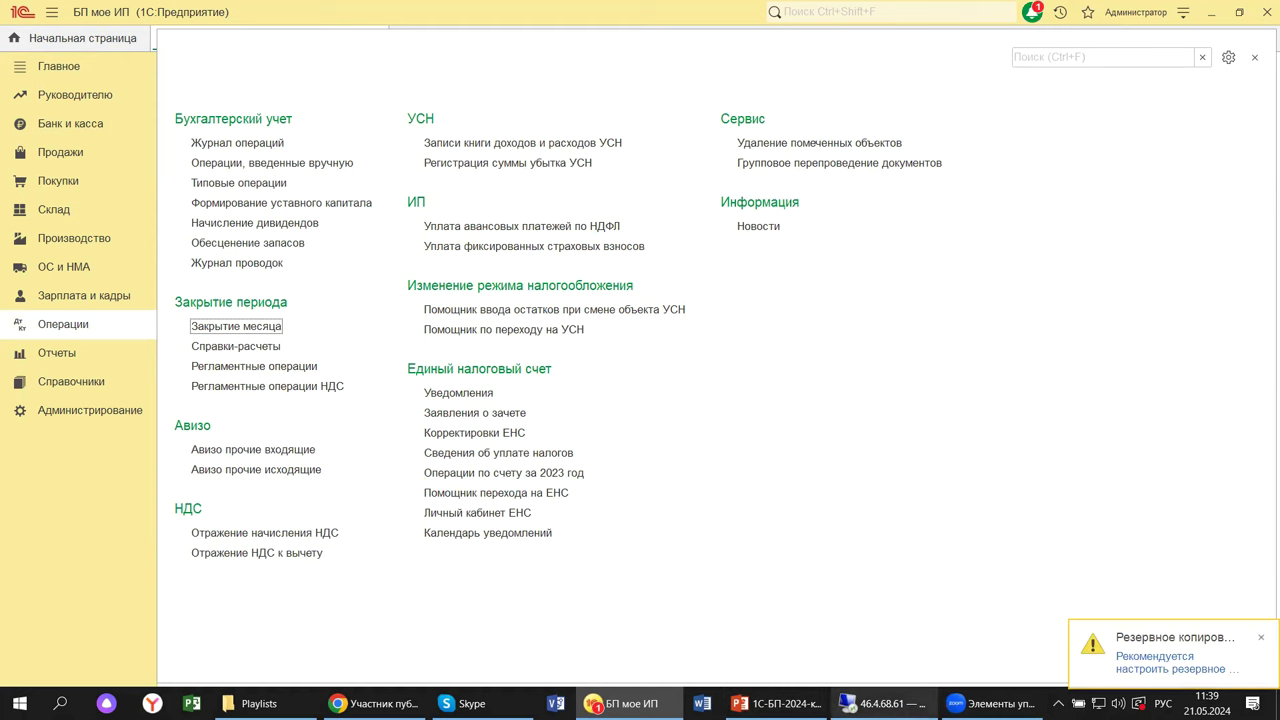
{"action": "left_click", "coordinate": [880, 703]}
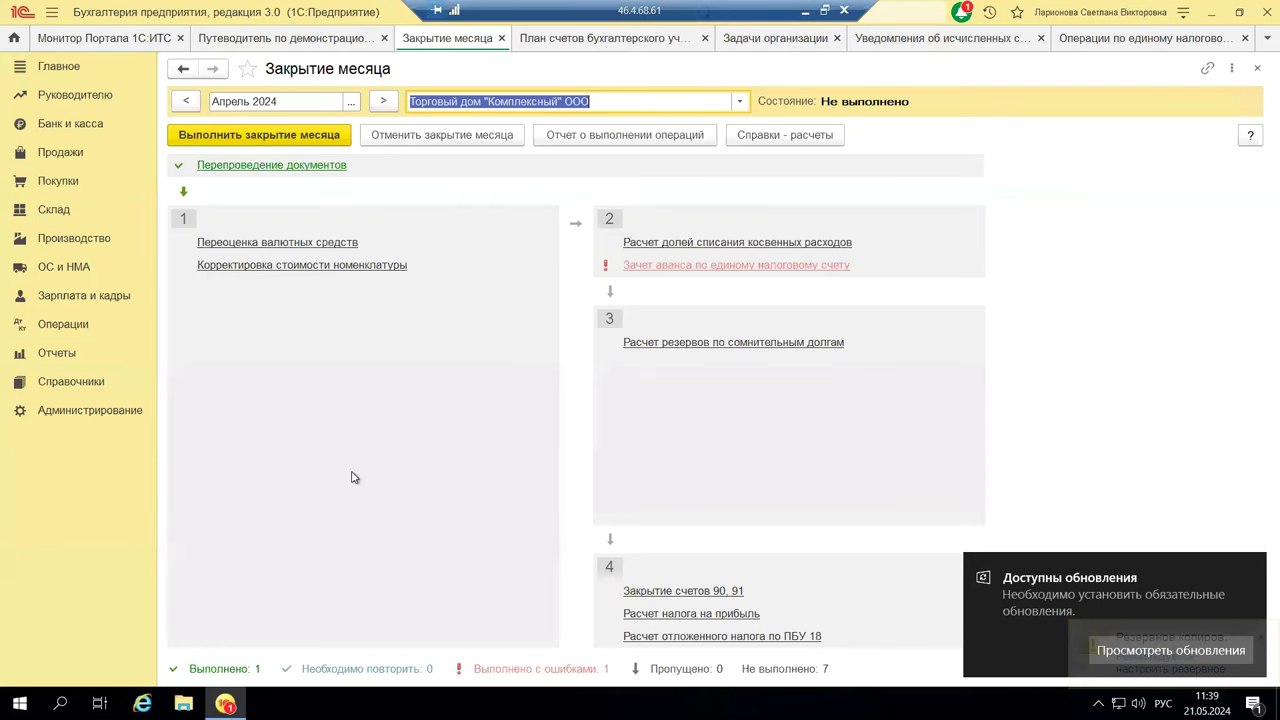
{"action": "left_click", "coordinate": [50, 326]}
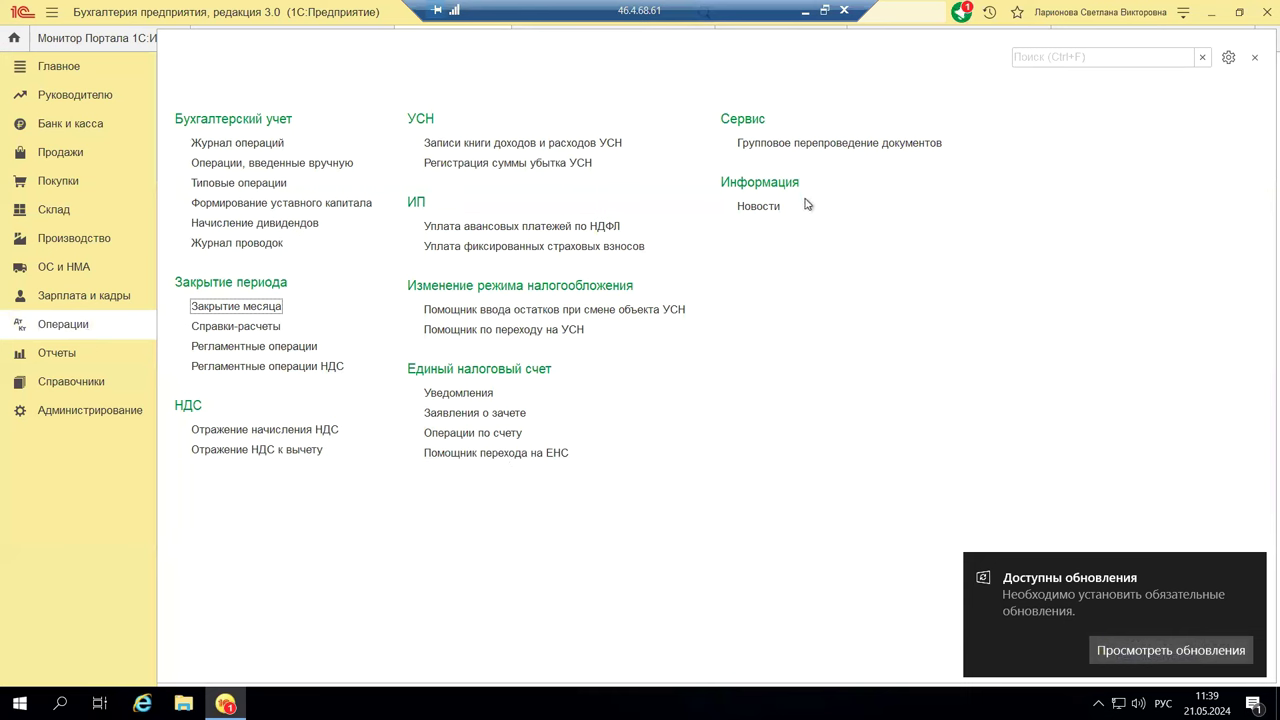
{"action": "left_click", "coordinate": [806, 17]}
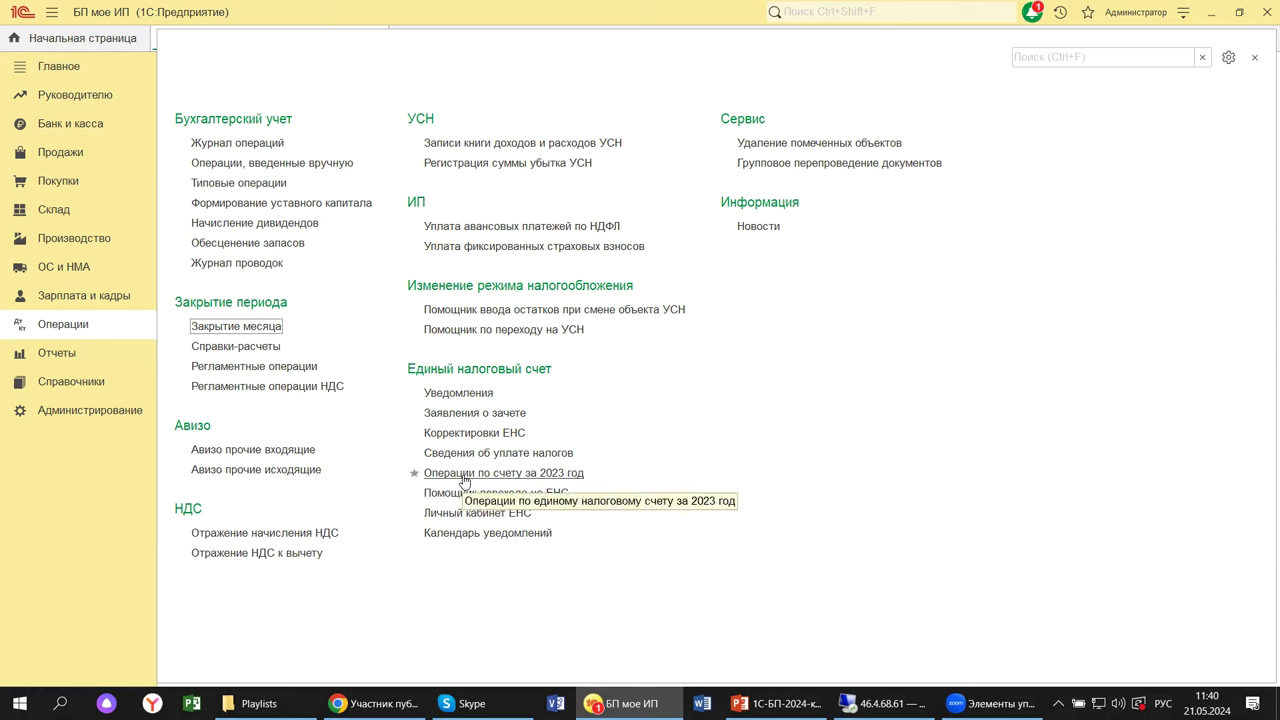
{"action": "left_click", "coordinate": [557, 473]}
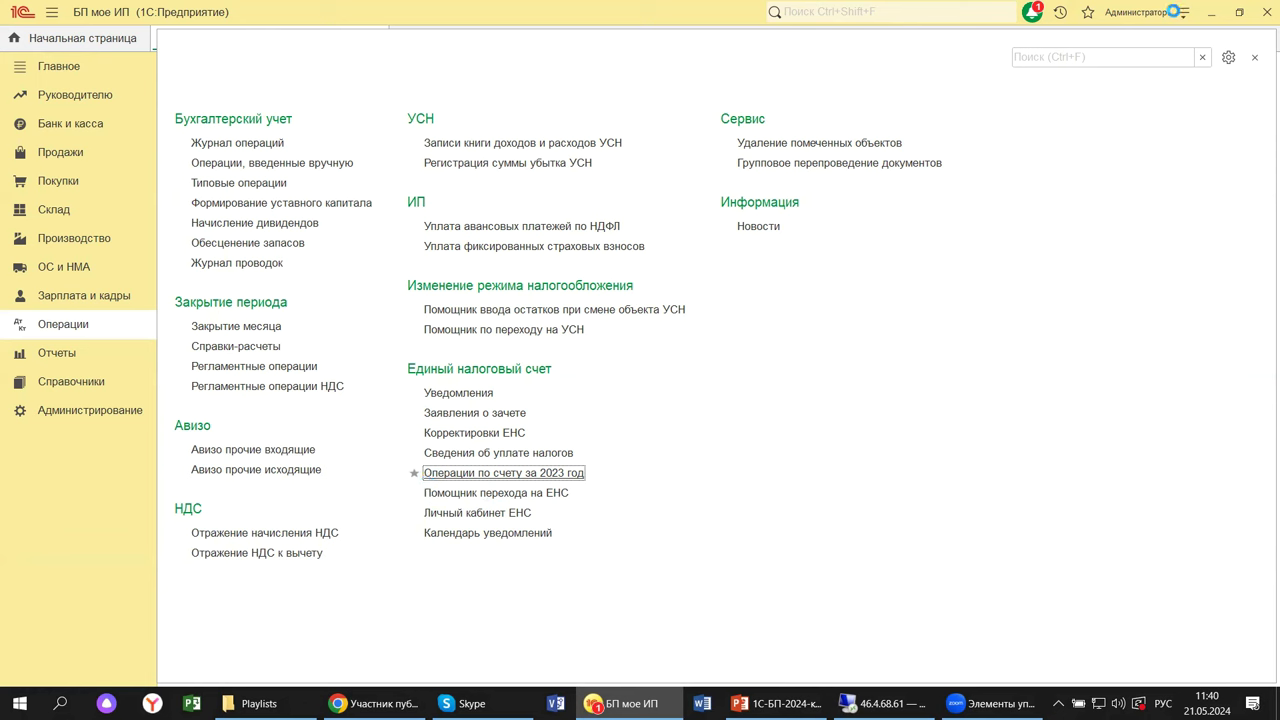
Switch to the PowerPoint presentation on working with ЕНС and show slide 16 about notifications and Корректировка ЕНС.
{"action": "mouse_move", "coordinate": [628, 703]}
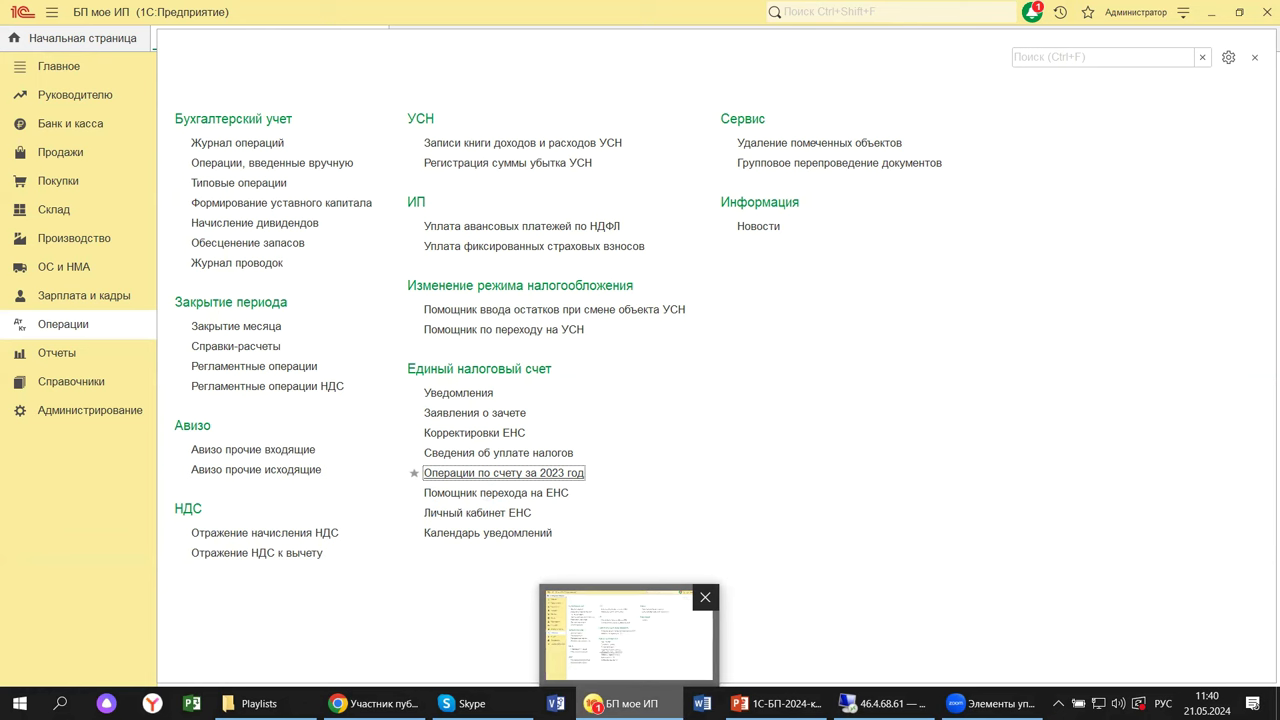
{"action": "left_click", "coordinate": [775, 703]}
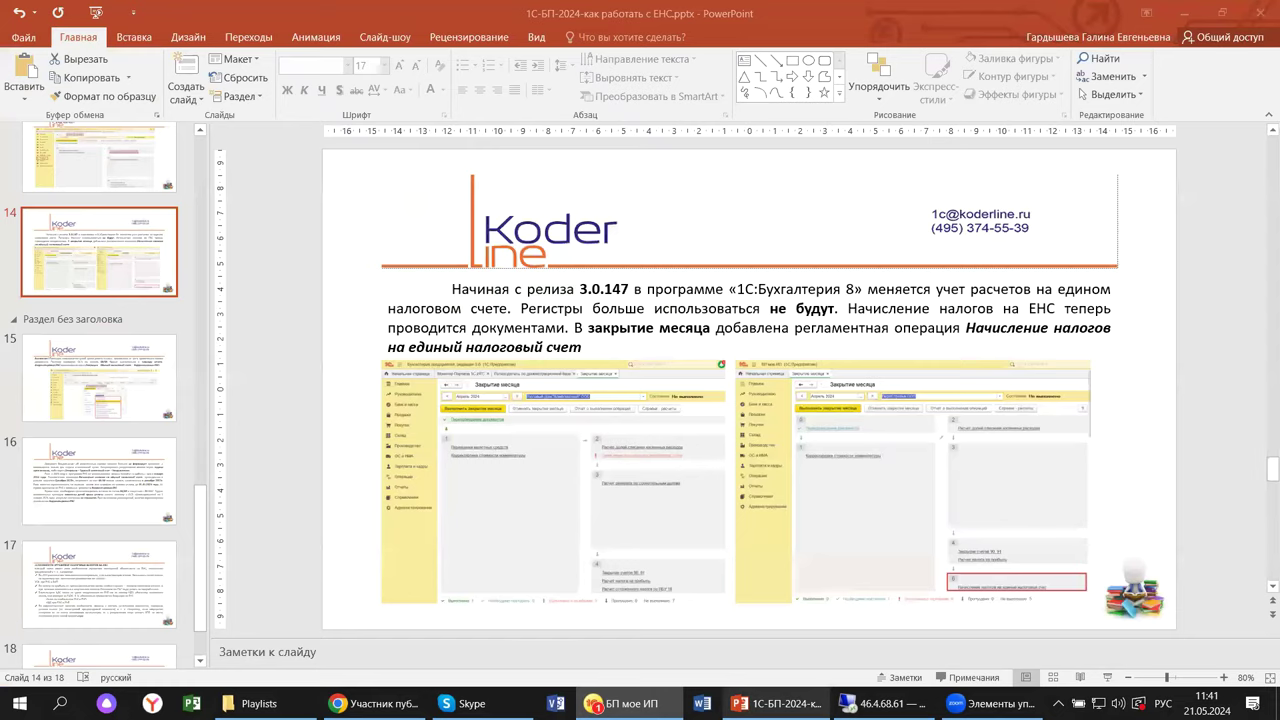
{"action": "left_click", "coordinate": [108, 498]}
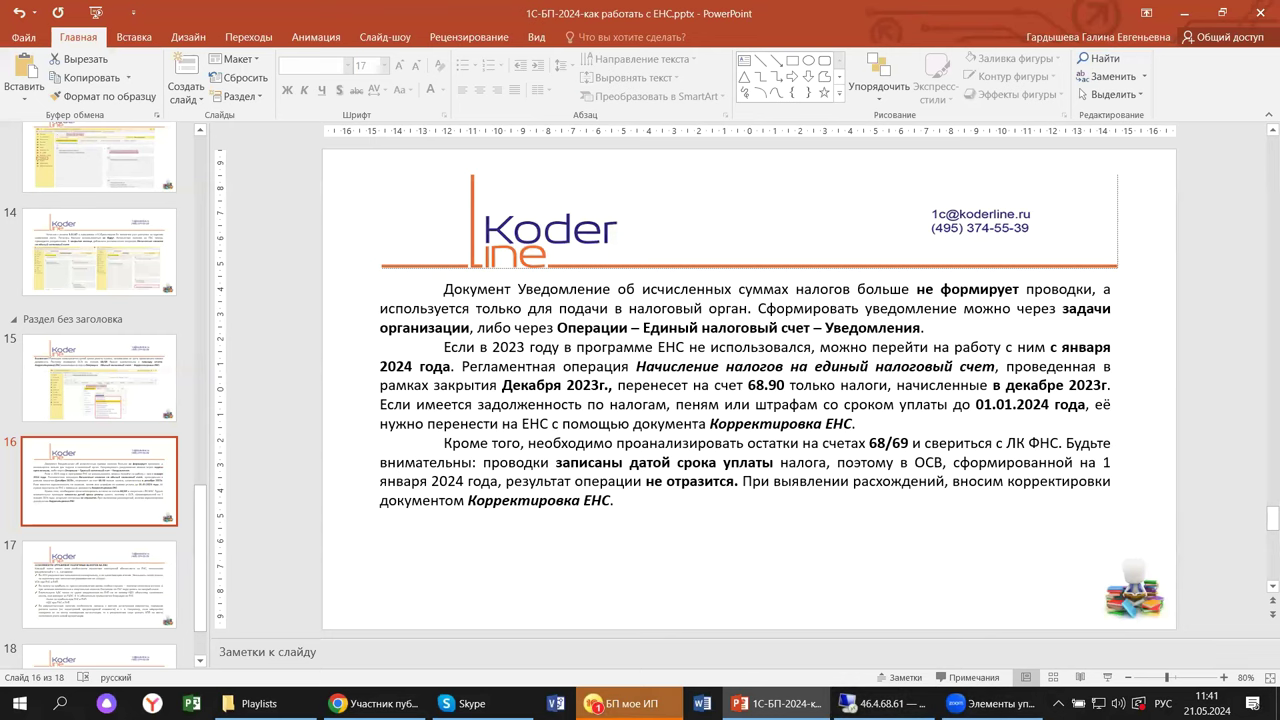
Switch back to the local 1С database and open Задачи организации.
{"action": "left_click", "coordinate": [620, 703]}
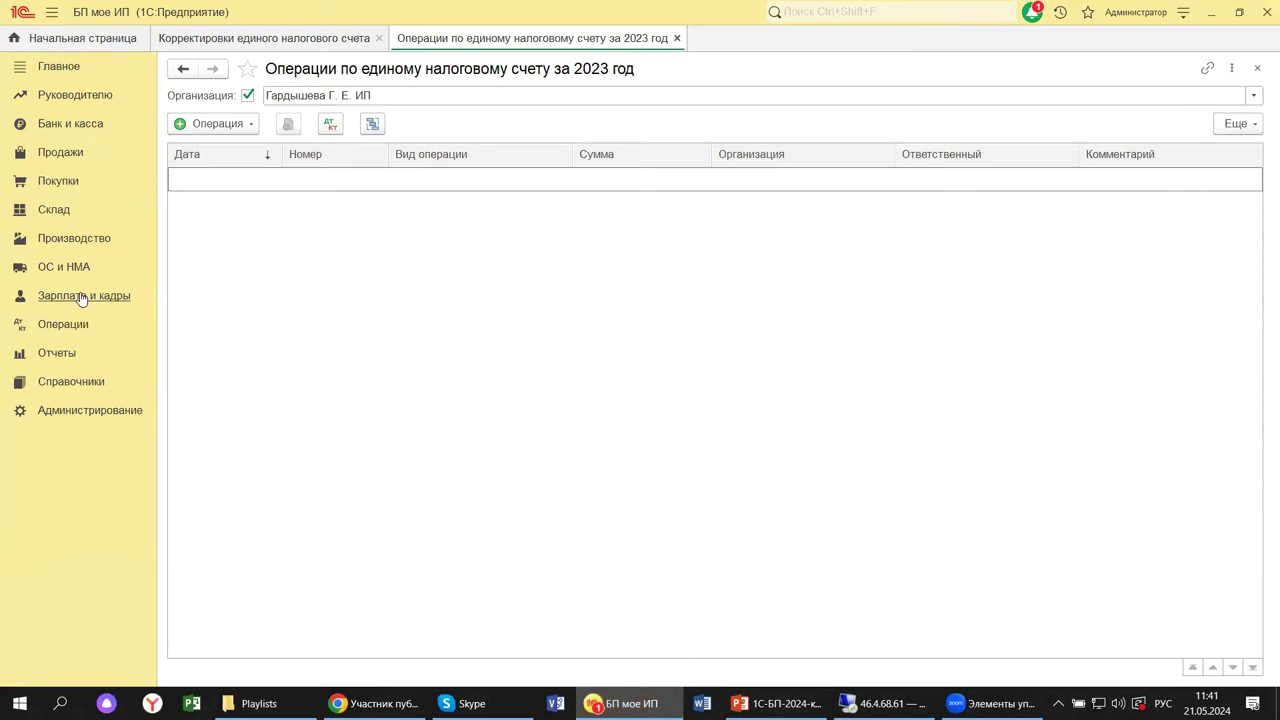
{"action": "left_click", "coordinate": [60, 67]}
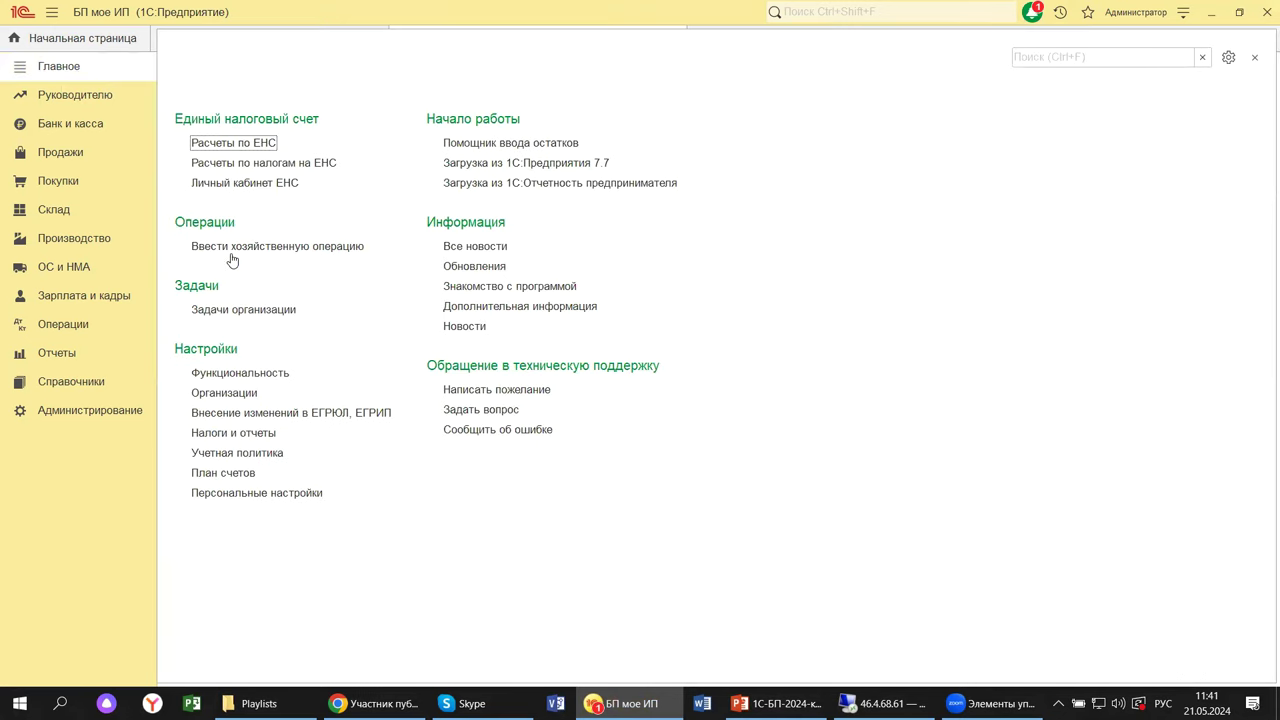
{"action": "left_click", "coordinate": [225, 310]}
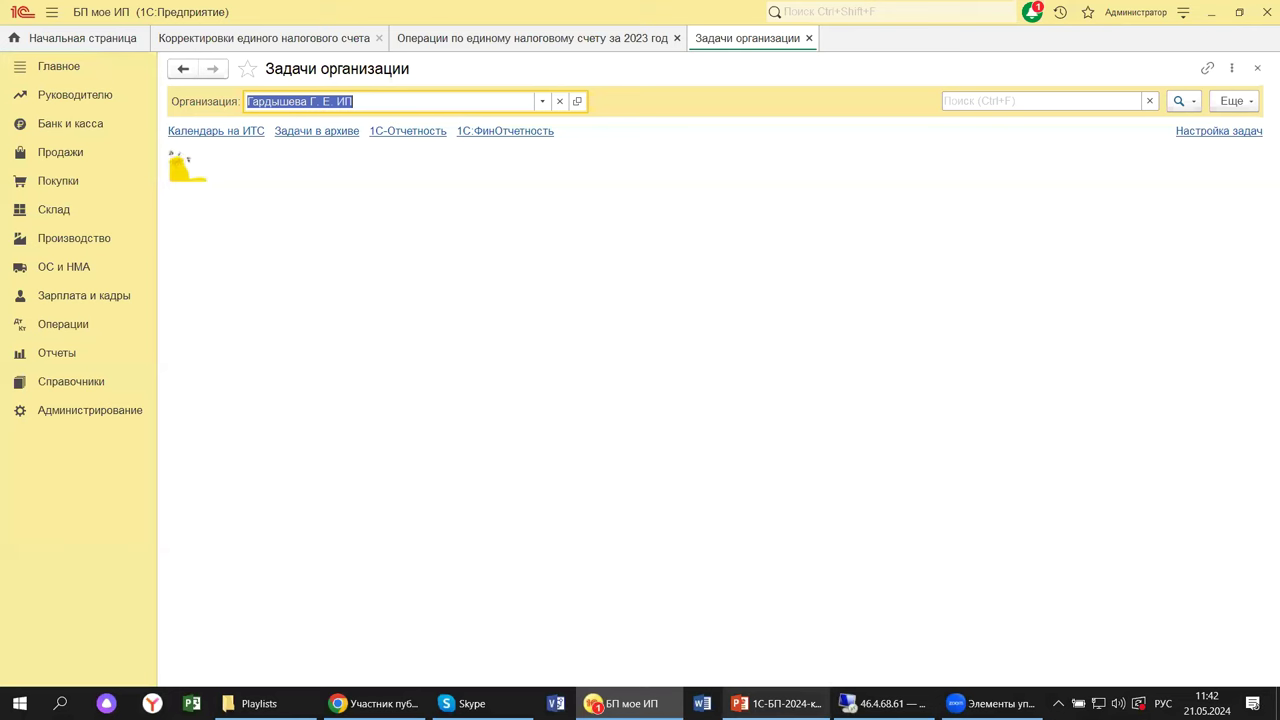
{"action": "left_click", "coordinate": [742, 700]}
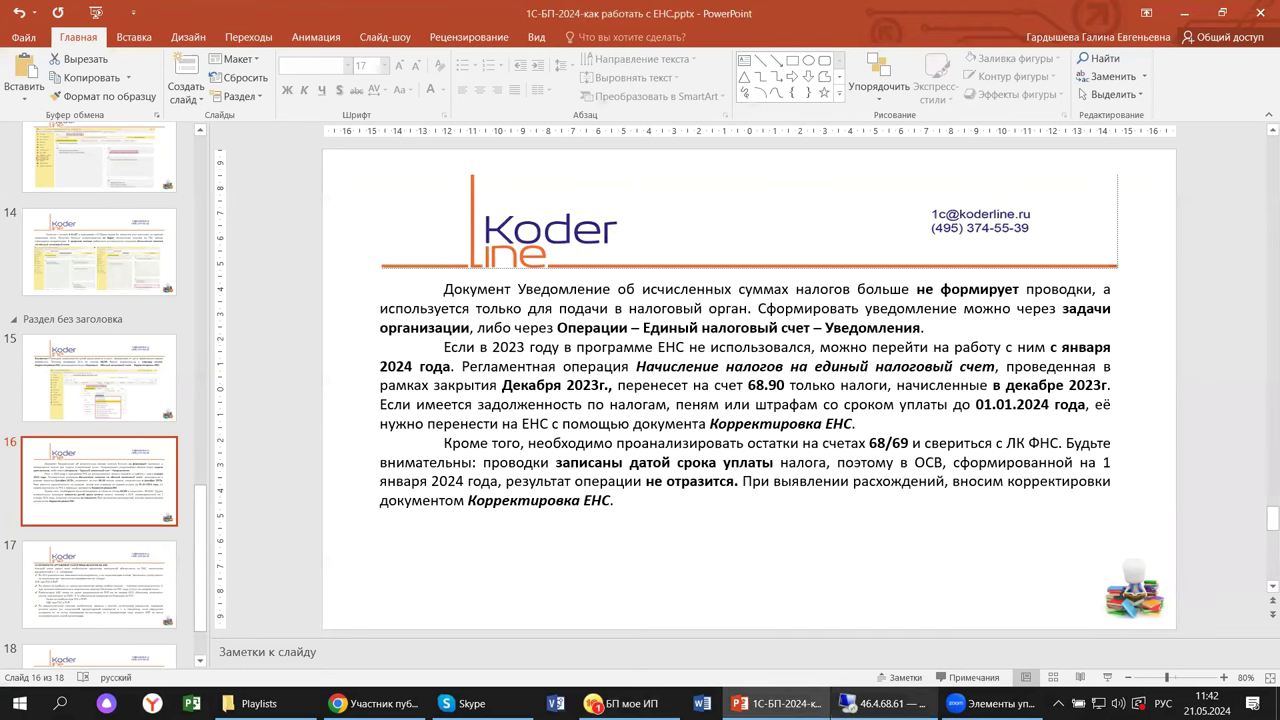
{"action": "left_click", "coordinate": [880, 703]}
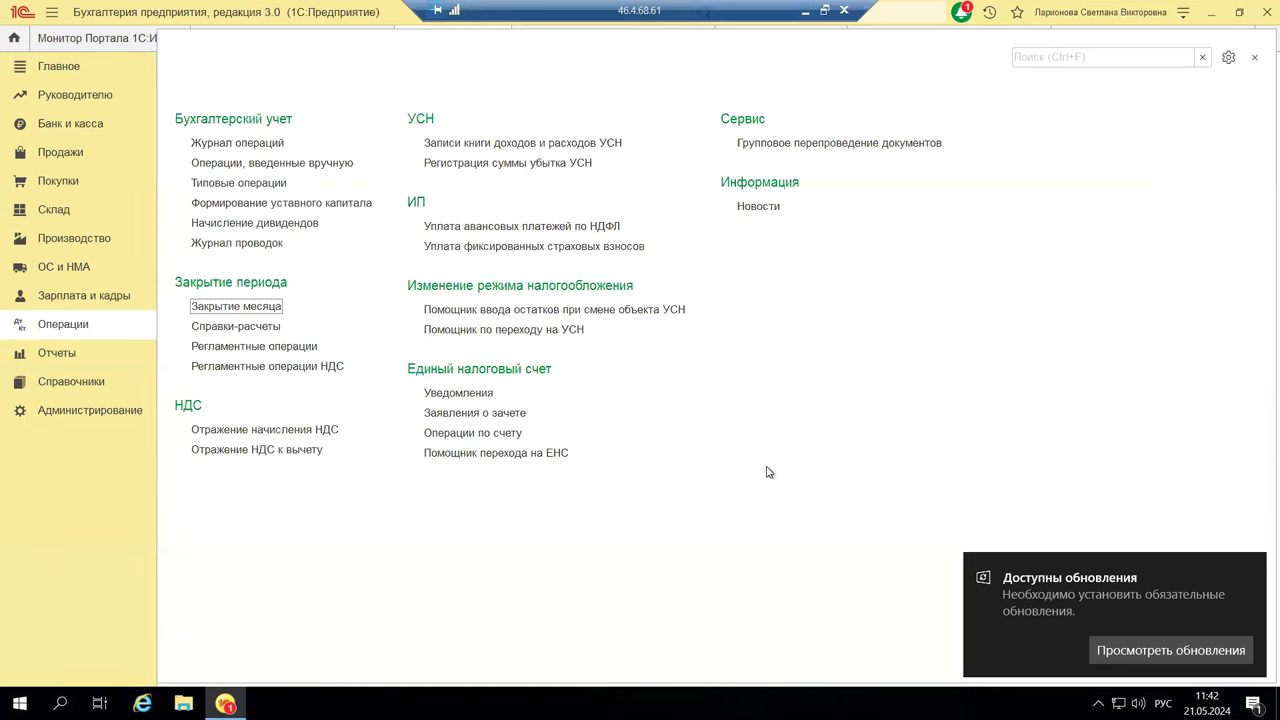
{"action": "left_click", "coordinate": [806, 12]}
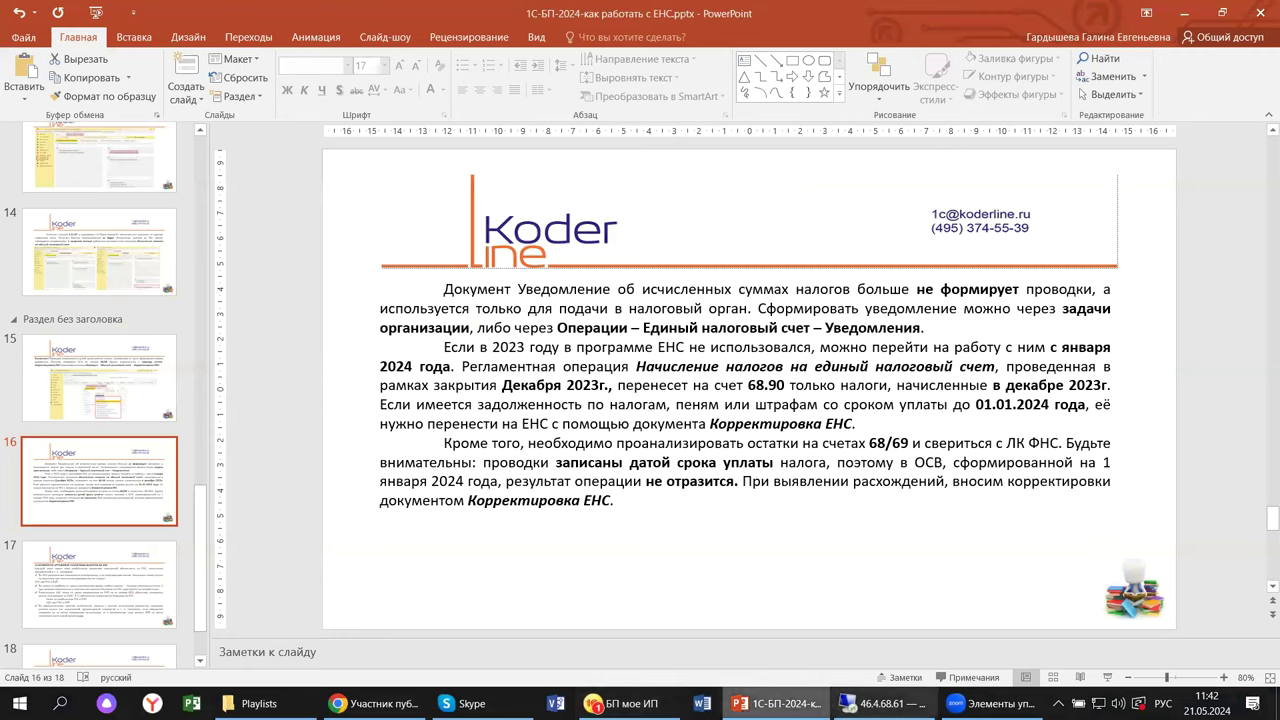
{"action": "left_click", "coordinate": [880, 703]}
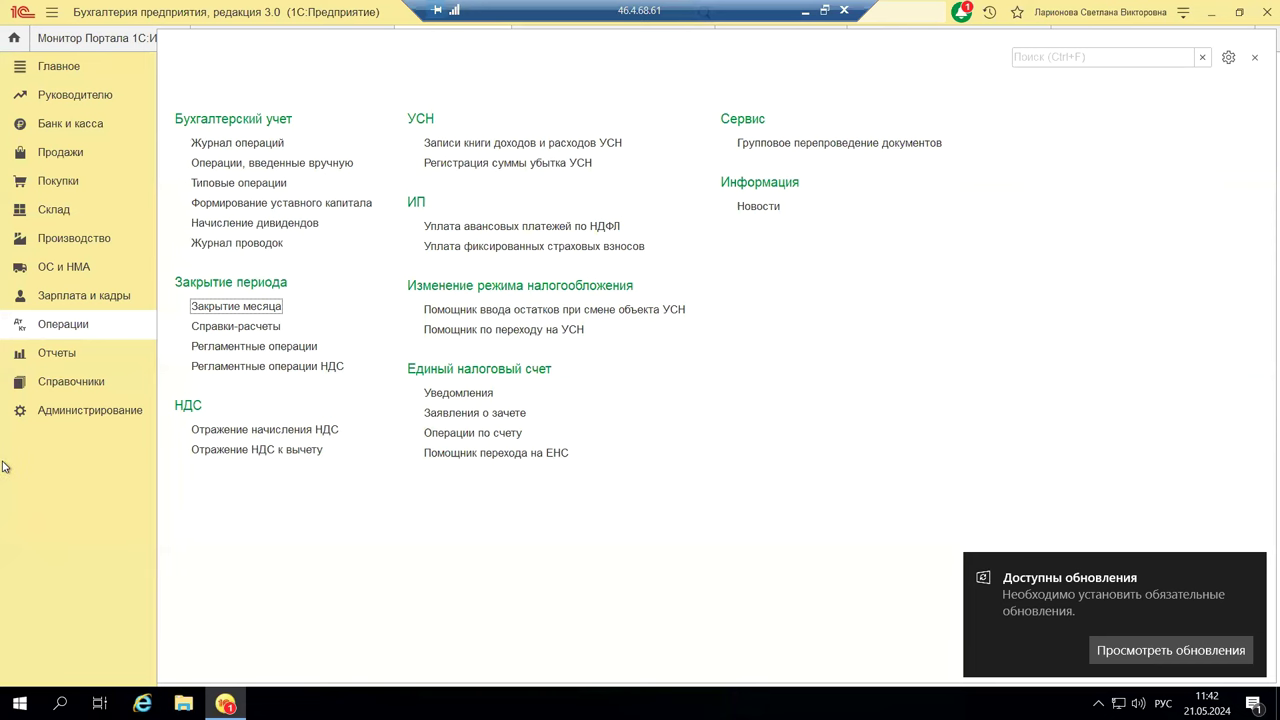
{"action": "left_click", "coordinate": [804, 10]}
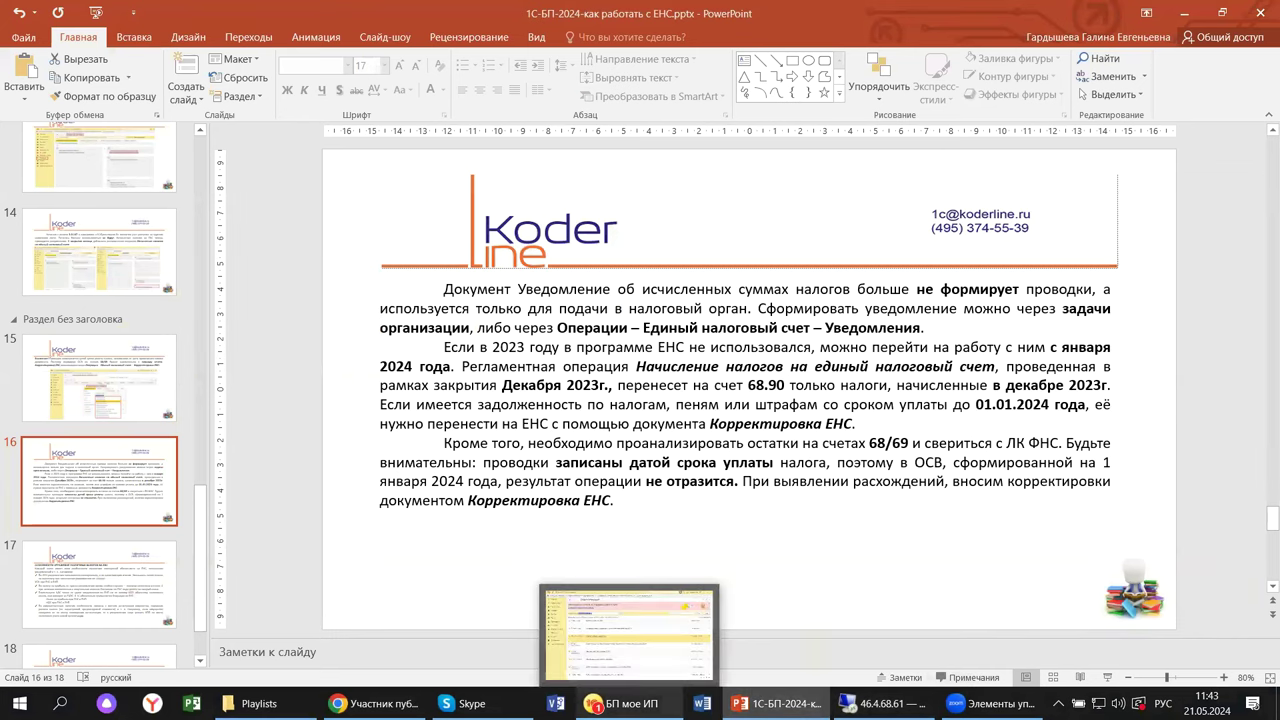
Return to the organization's task list in the local 1С database and open the task Уведомление о налогах в мае 2024 г.
{"action": "left_click", "coordinate": [625, 703]}
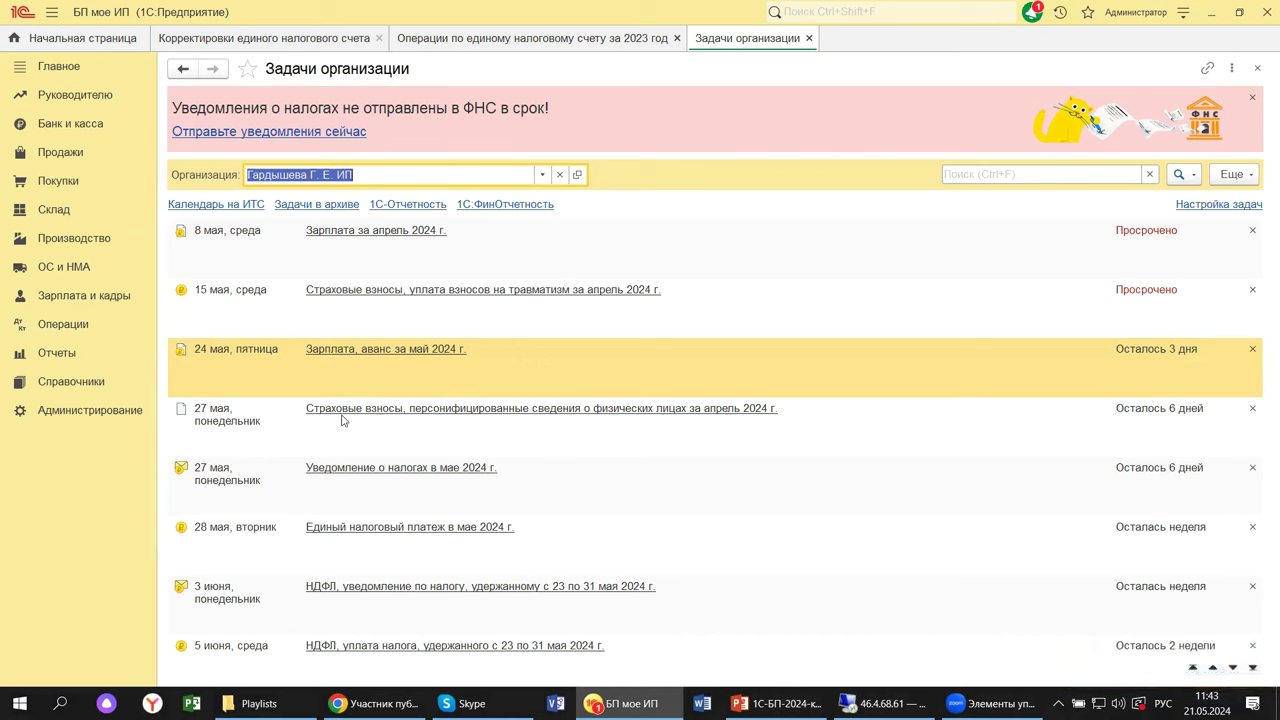
{"action": "left_click", "coordinate": [362, 476]}
{"action": "left_click", "coordinate": [362, 469]}
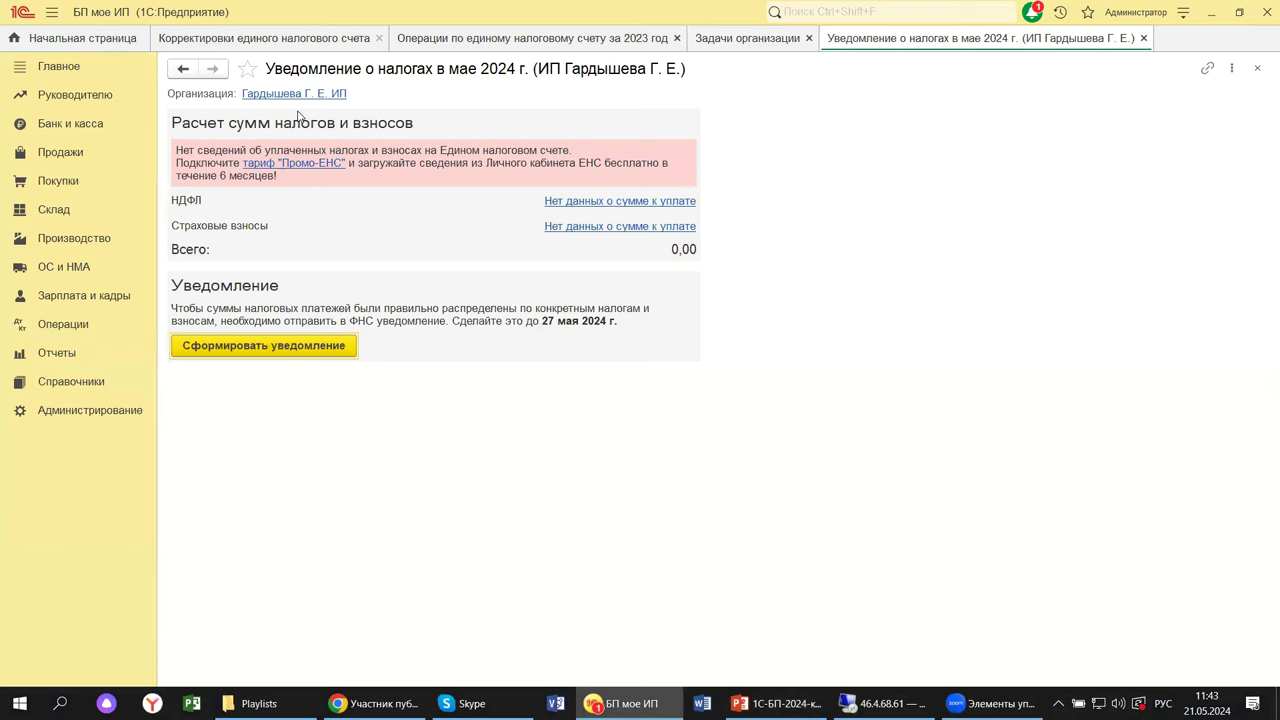
Review a blank Уведомление об исчисленных суммах налогов from the single tax account notifications list, and close it unsaved.
{"action": "left_click", "coordinate": [34, 324]}
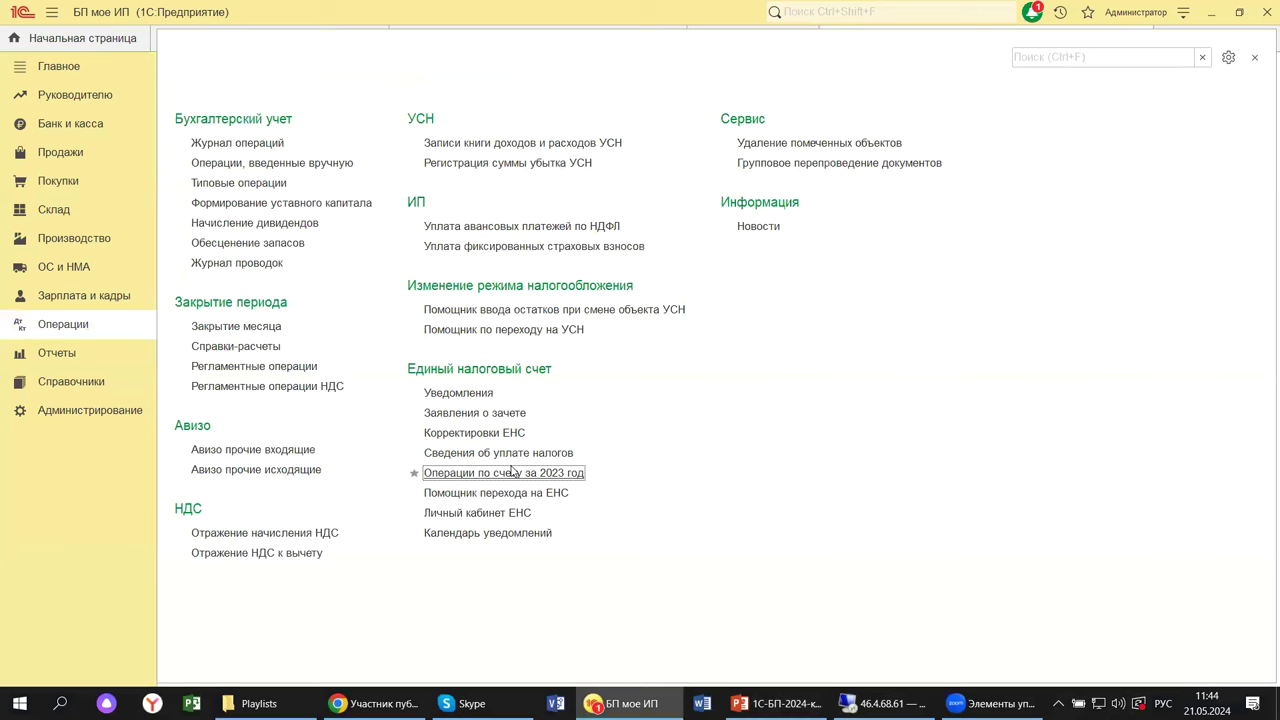
{"action": "left_click", "coordinate": [488, 394]}
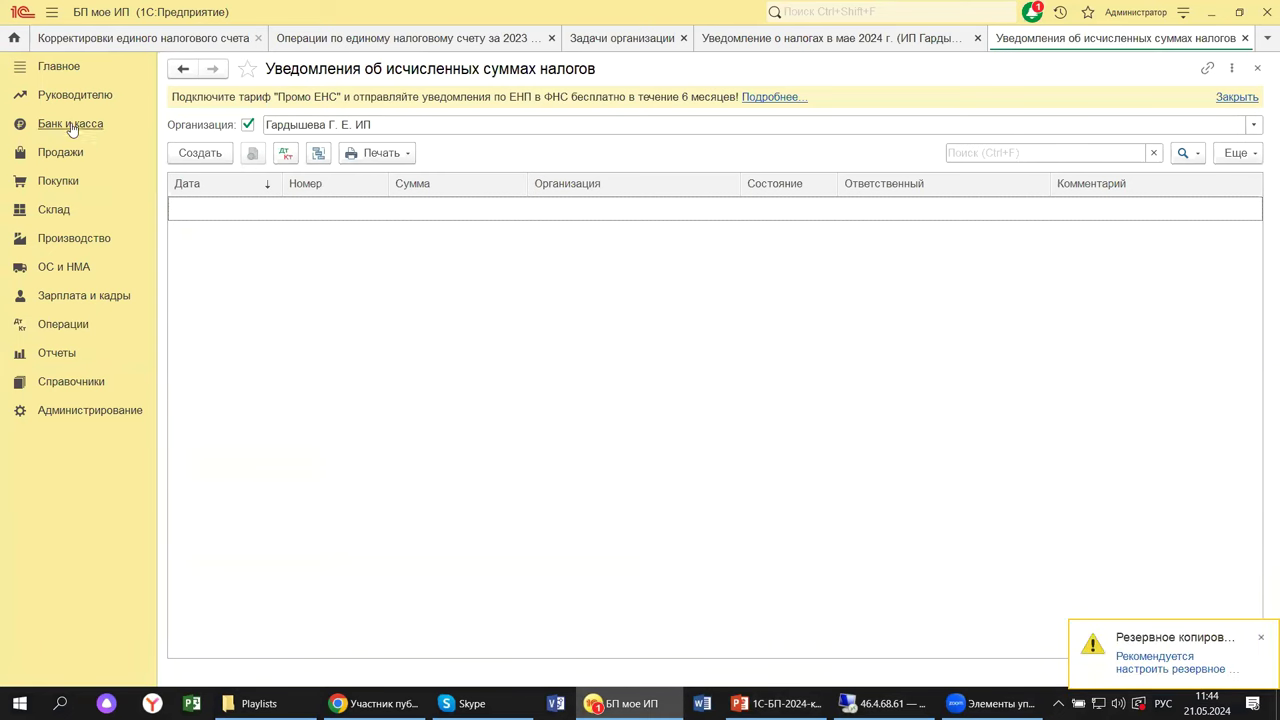
{"action": "left_click", "coordinate": [213, 157]}
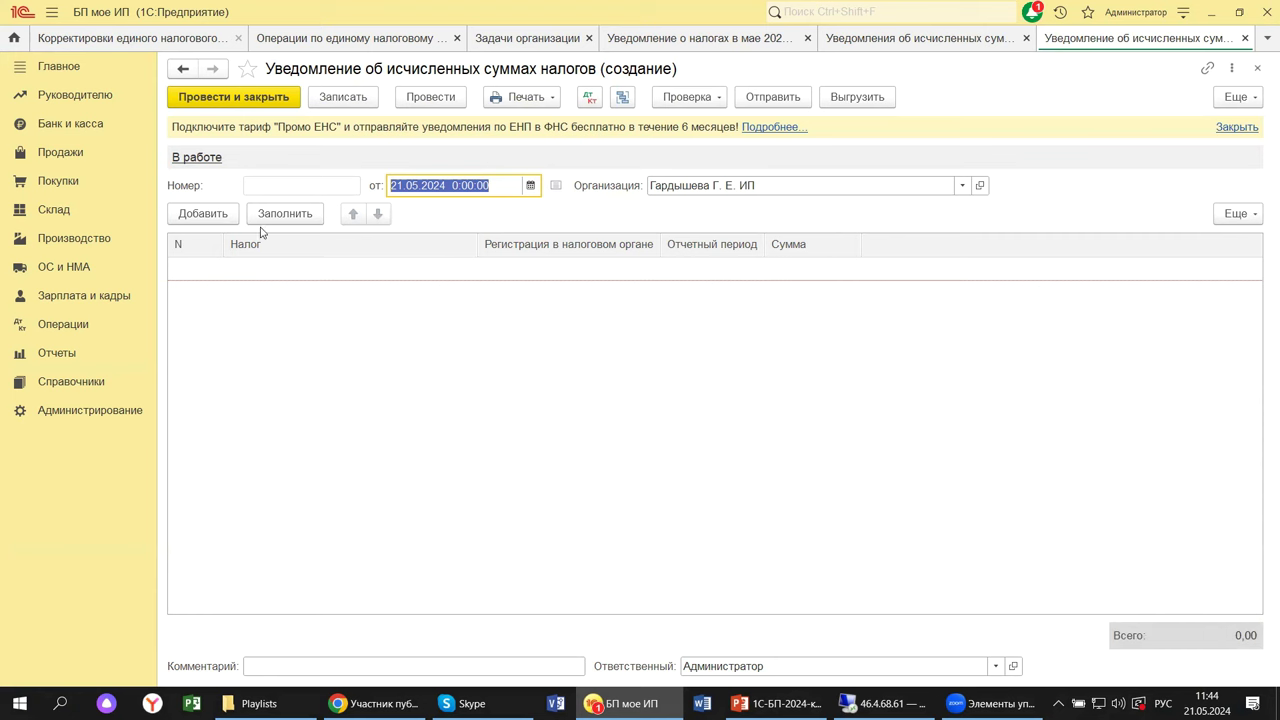
{"action": "left_click", "coordinate": [1259, 70]}
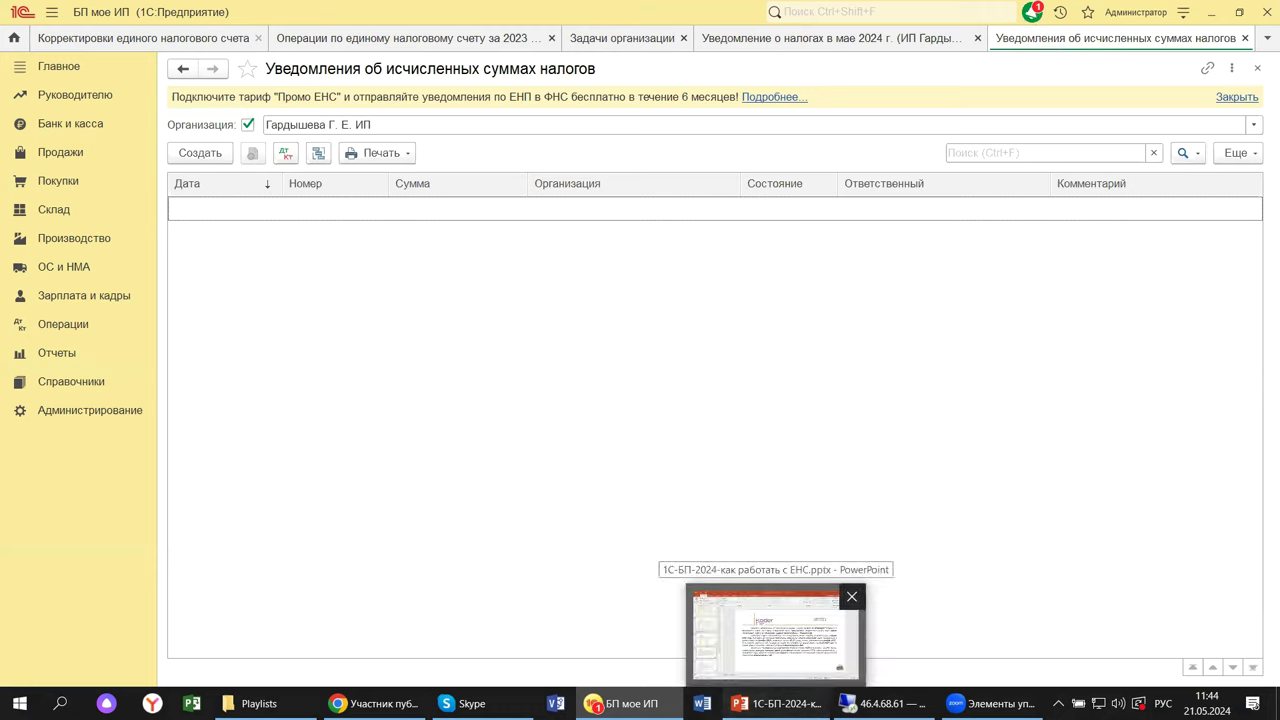
After consulting slide 16 in PowerPoint, return to 1С, open Корректировки ЕНС and list the available operation types for the new correction.
{"action": "left_click", "coordinate": [770, 640]}
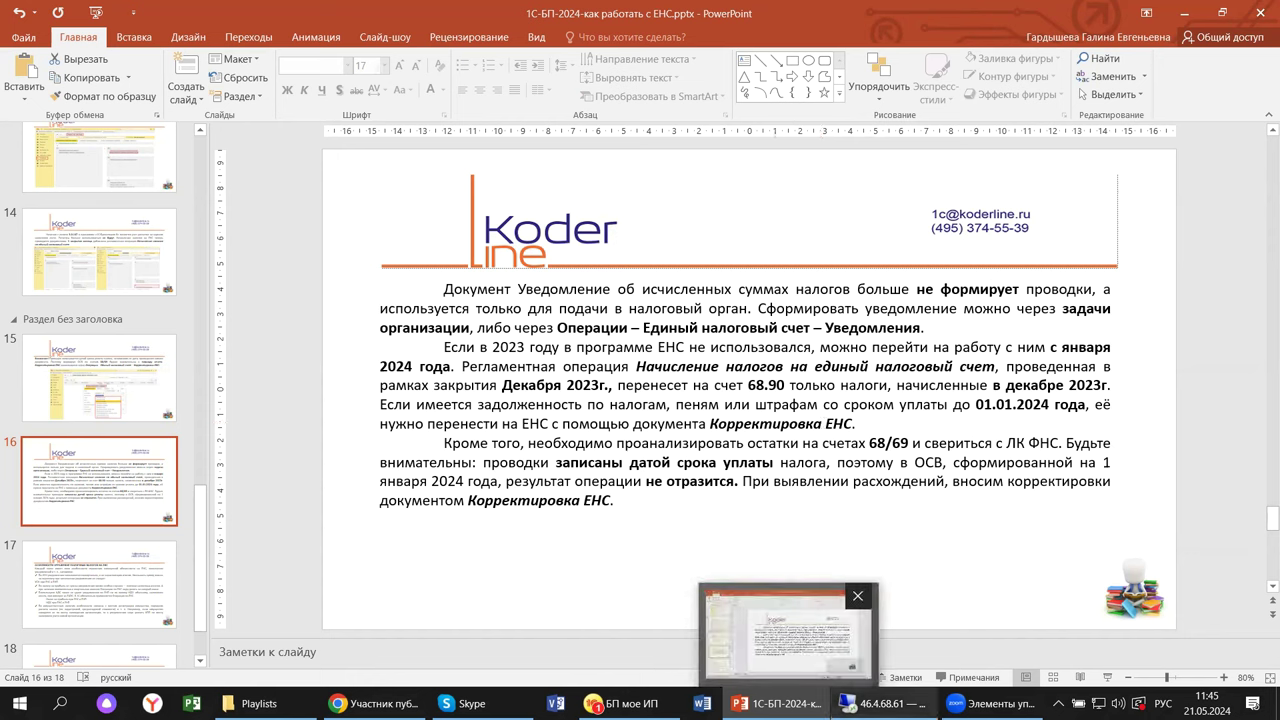
{"action": "left_click", "coordinate": [620, 703]}
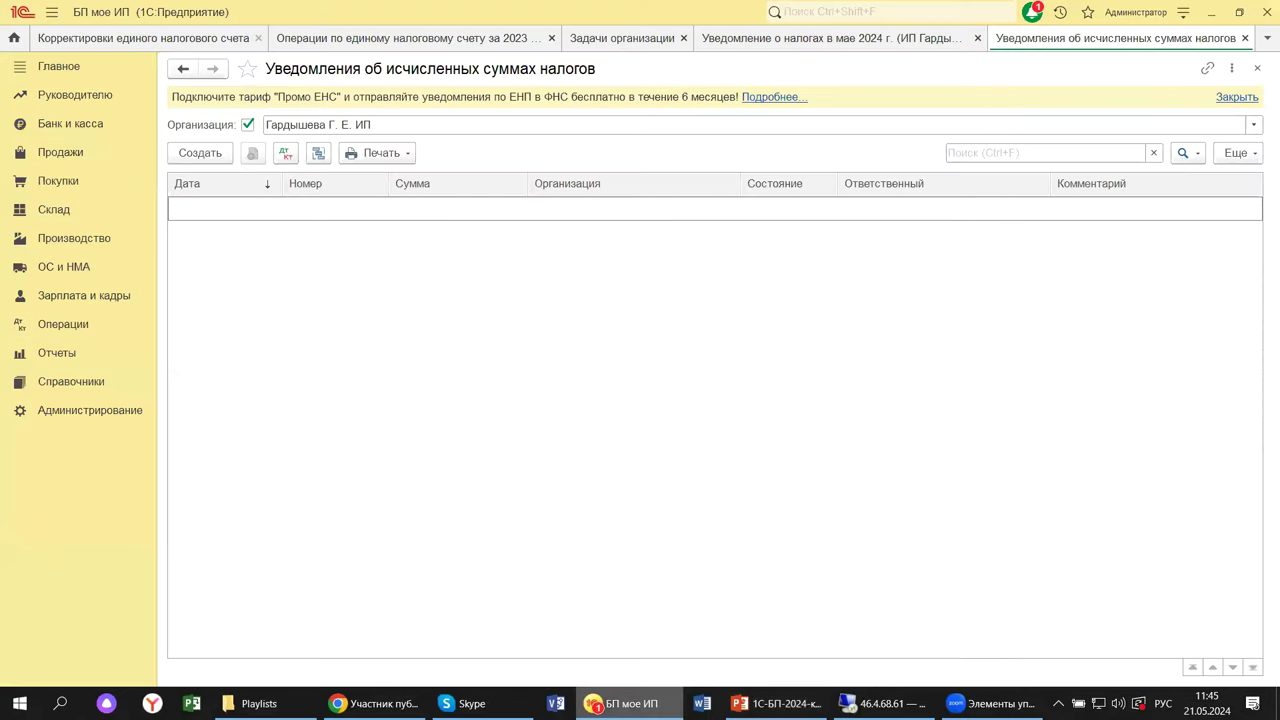
{"action": "left_click", "coordinate": [70, 328]}
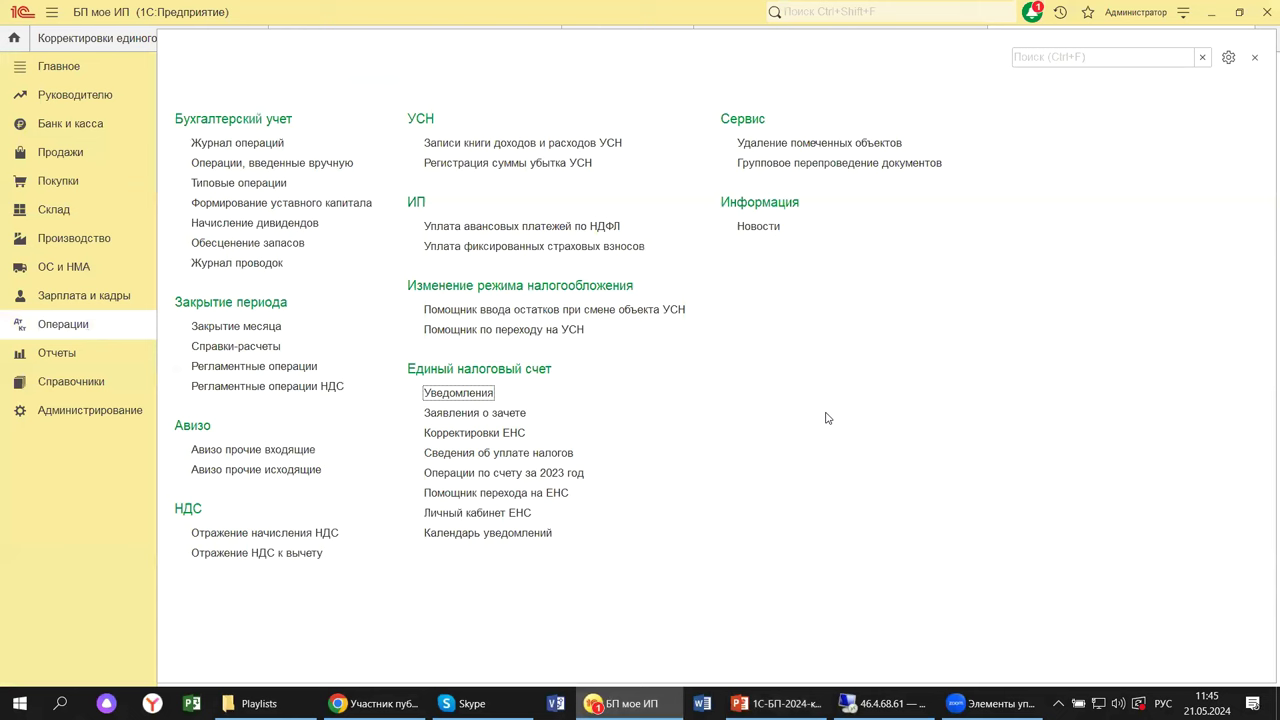
{"action": "left_click", "coordinate": [494, 441]}
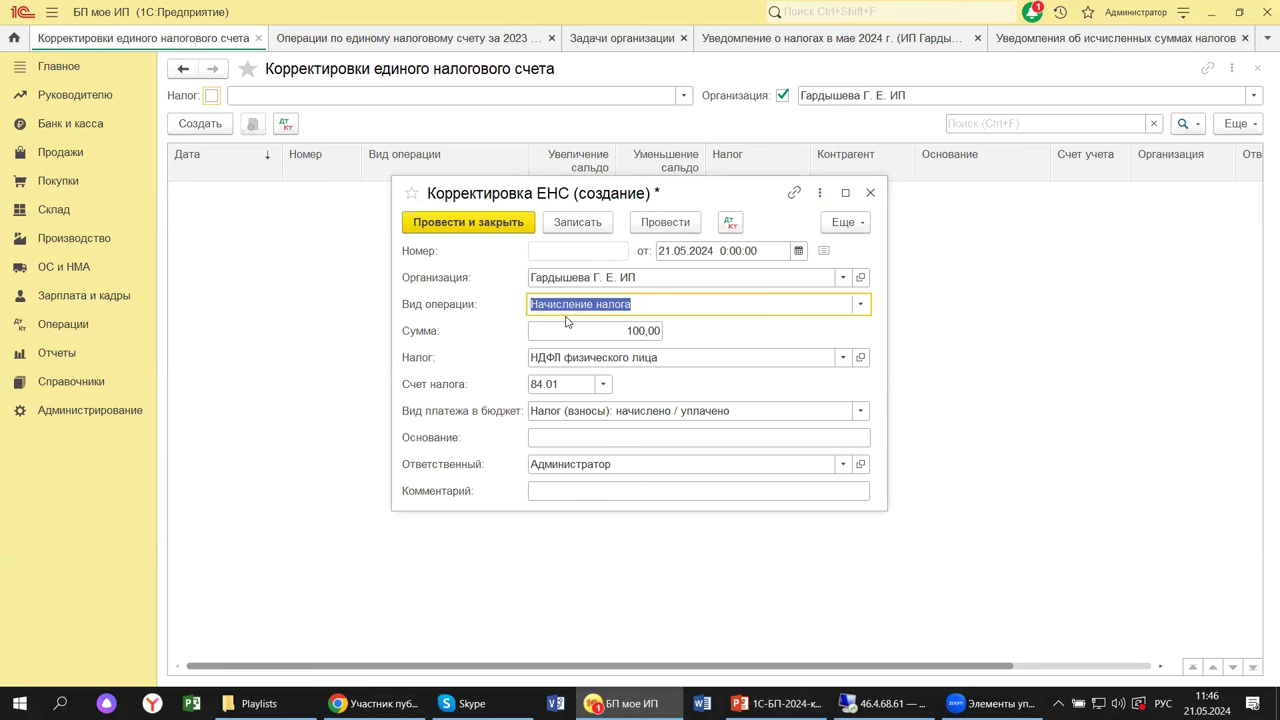
{"action": "left_click", "coordinate": [859, 304]}
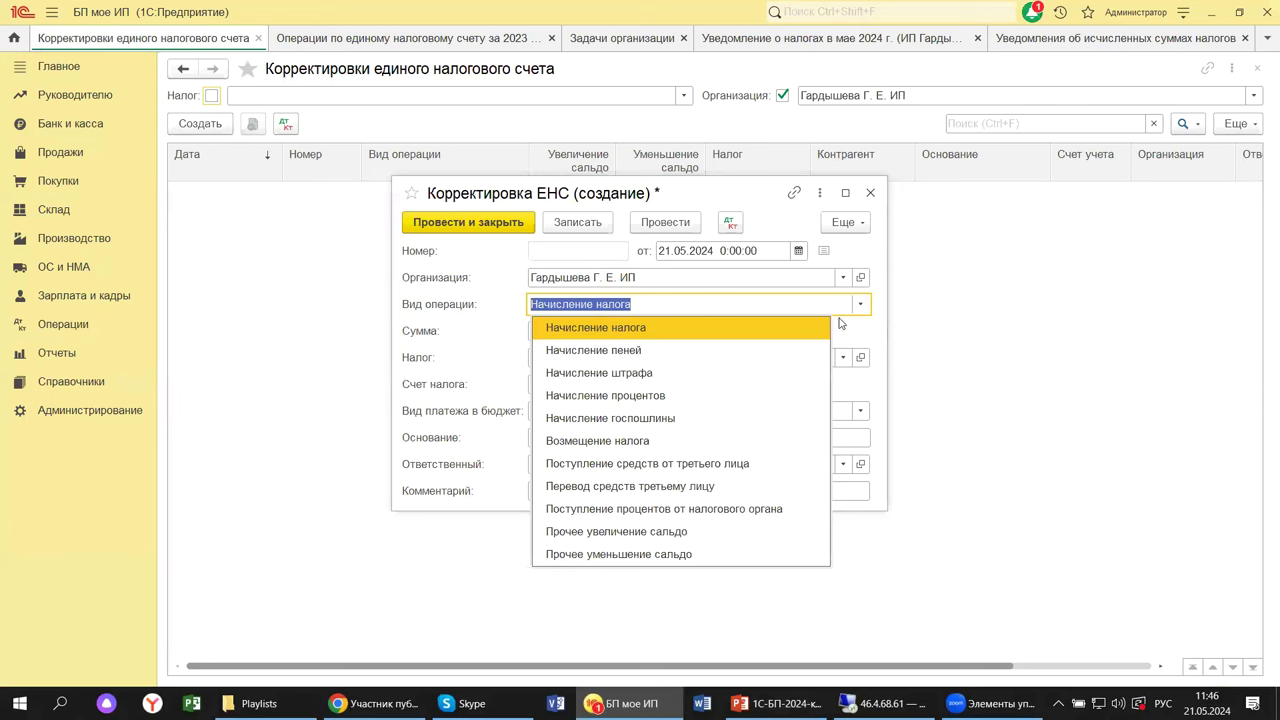
Review the available Вид платежа в бюджет options in the new ЕНС correction, and close it without saving.
{"action": "left_click", "coordinate": [870, 328]}
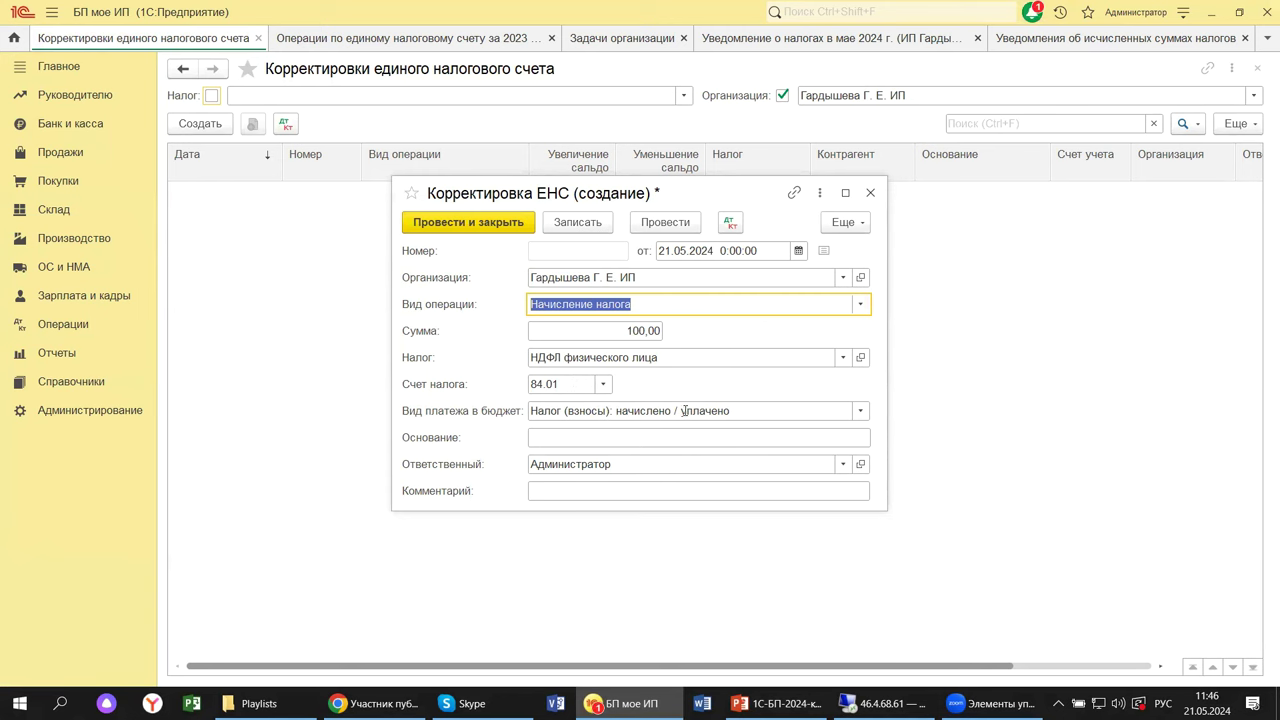
{"action": "left_click", "coordinate": [857, 411]}
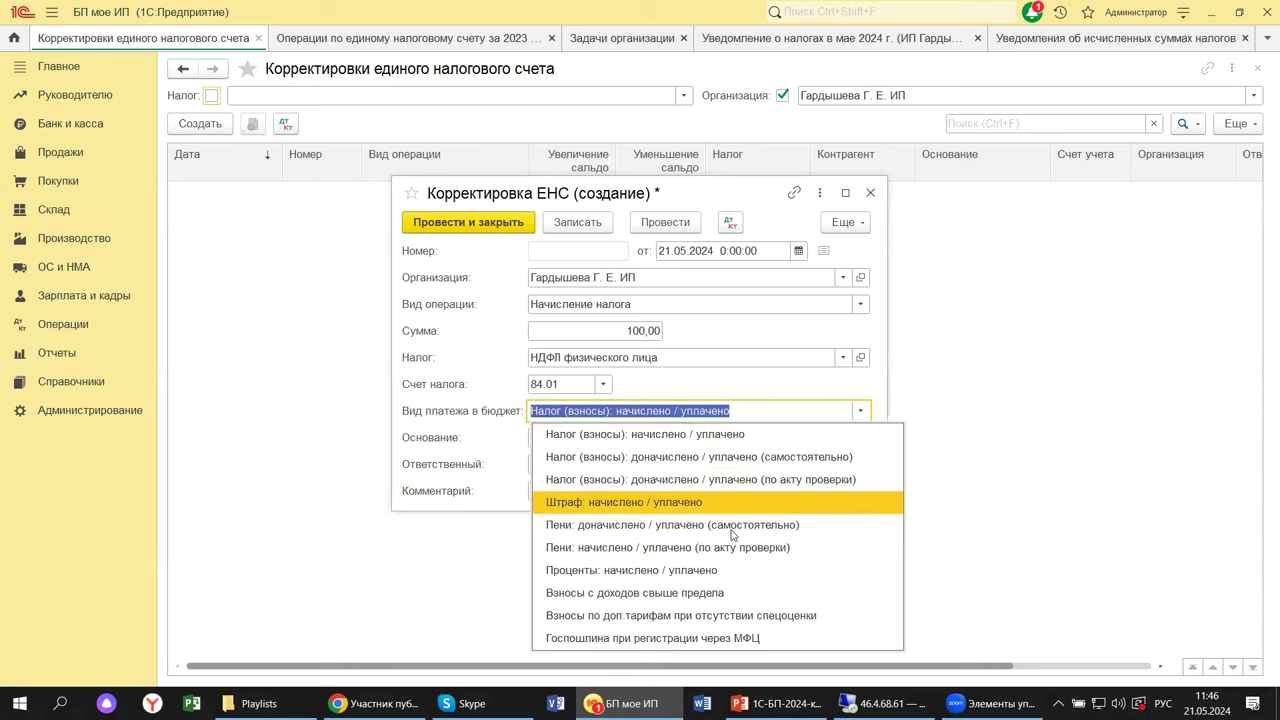
{"action": "left_click", "coordinate": [515, 487]}
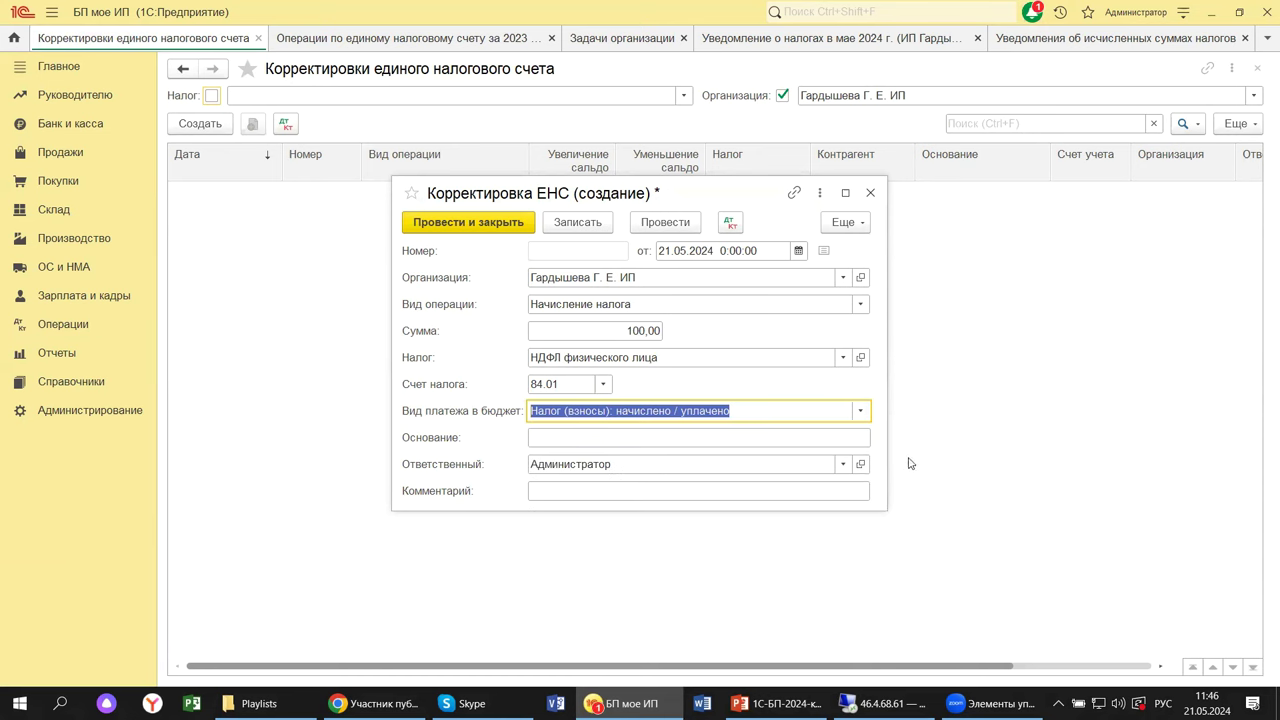
{"action": "left_click", "coordinate": [871, 194]}
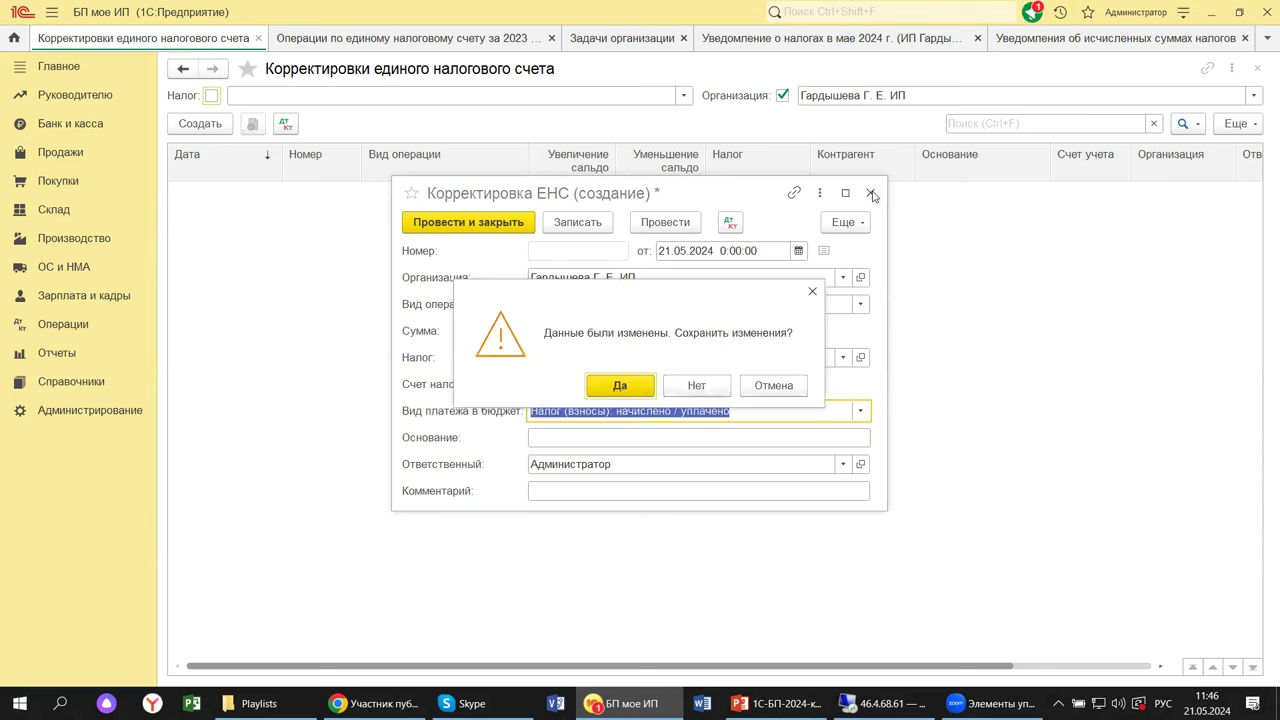
{"action": "left_click", "coordinate": [697, 387]}
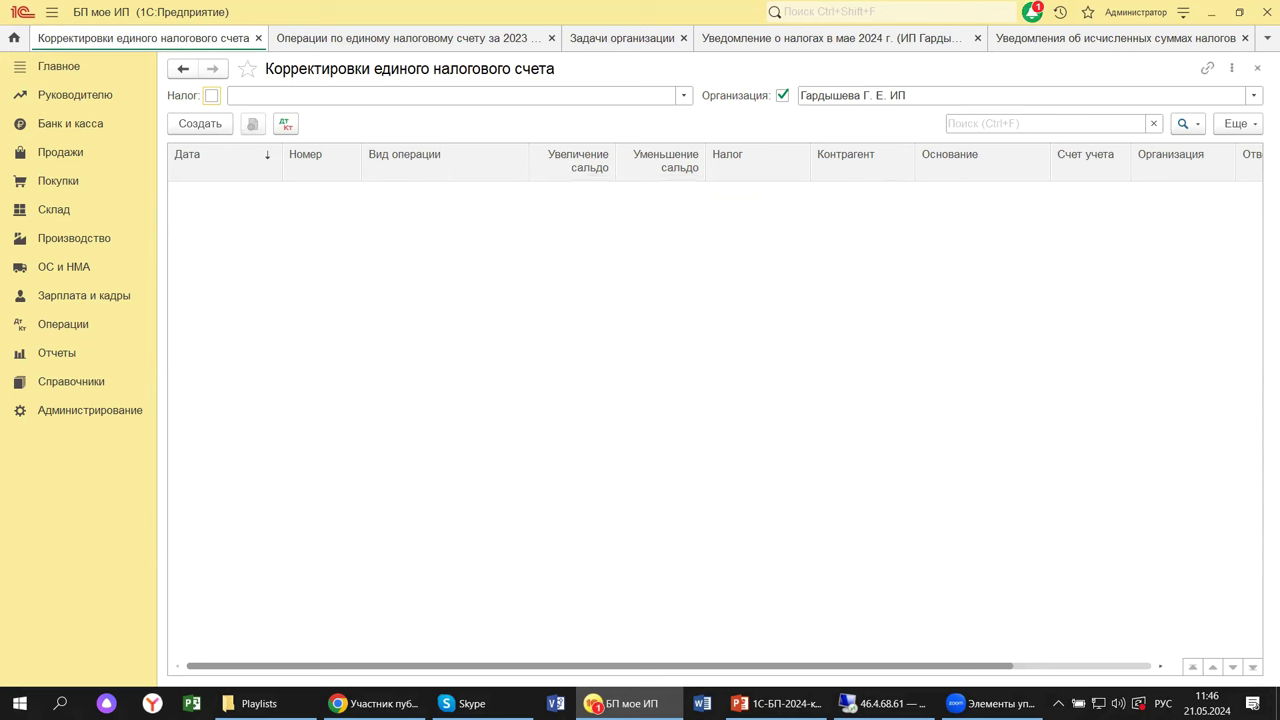
Consult slide 16 in PowerPoint, then return to the local 1С database and open Личный кабинет ЕНС.
{"action": "left_click", "coordinate": [775, 703]}
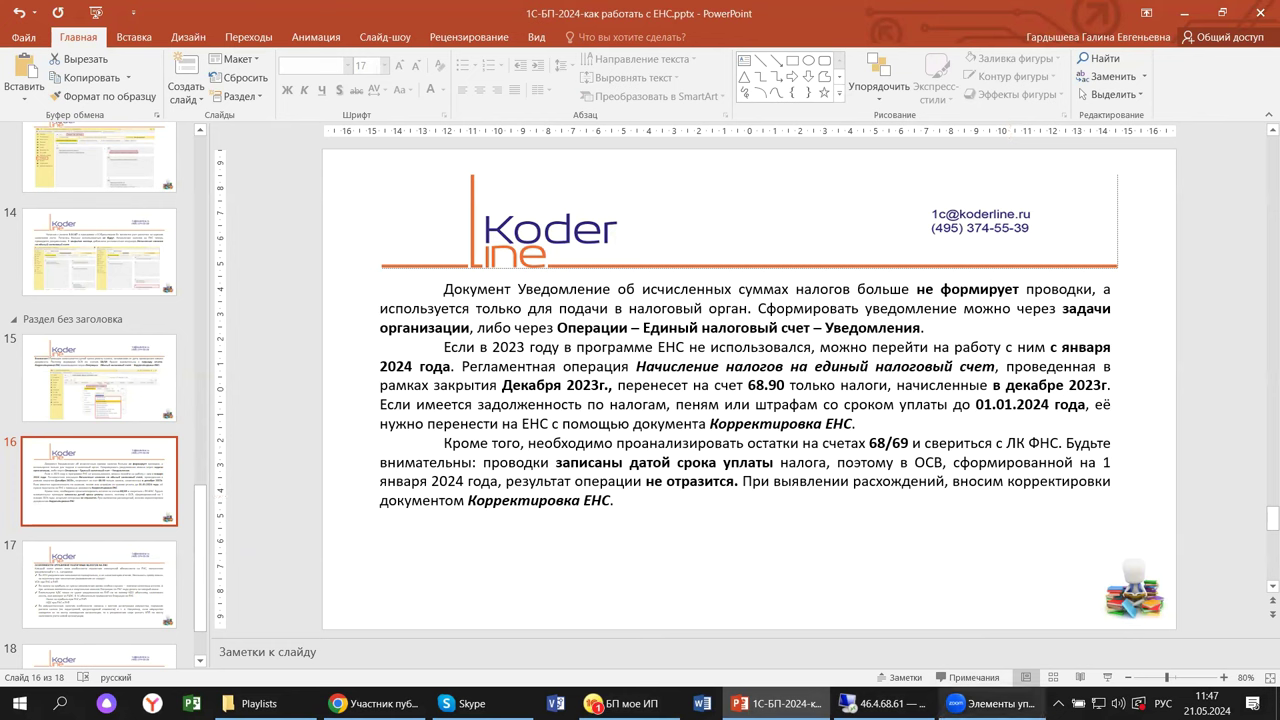
{"action": "mouse_move", "coordinate": [620, 703]}
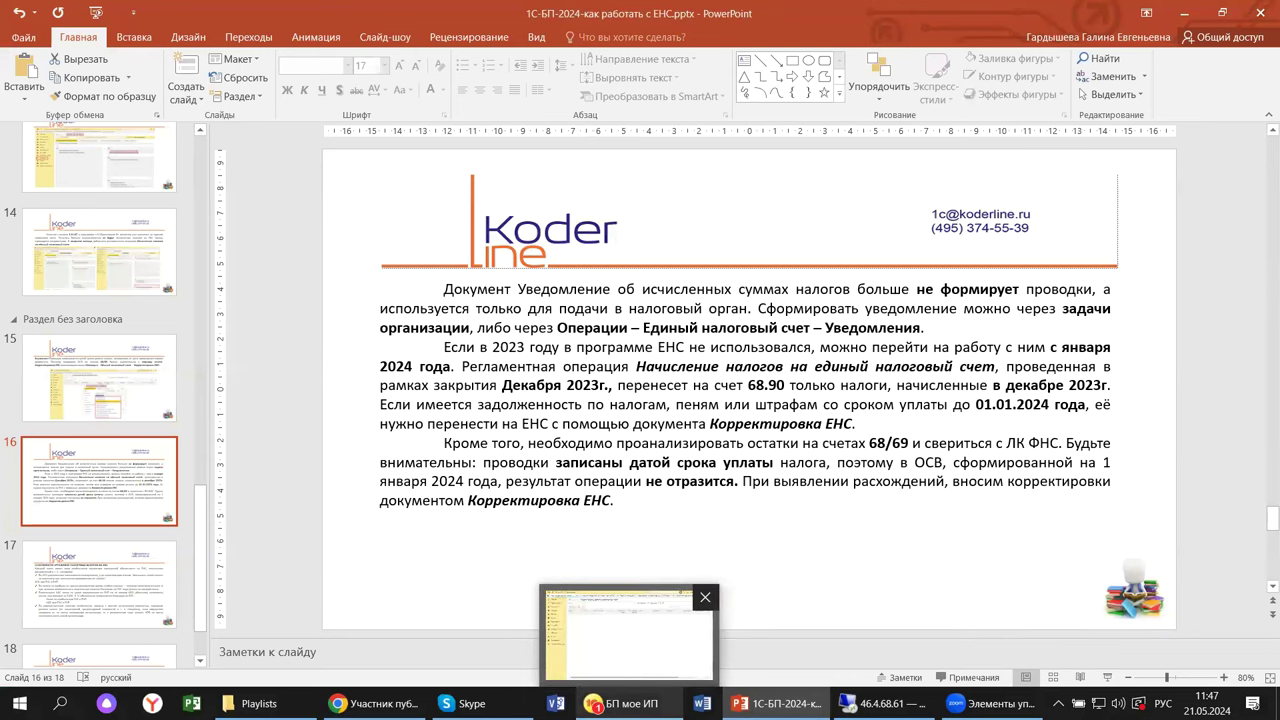
{"action": "left_click", "coordinate": [620, 703]}
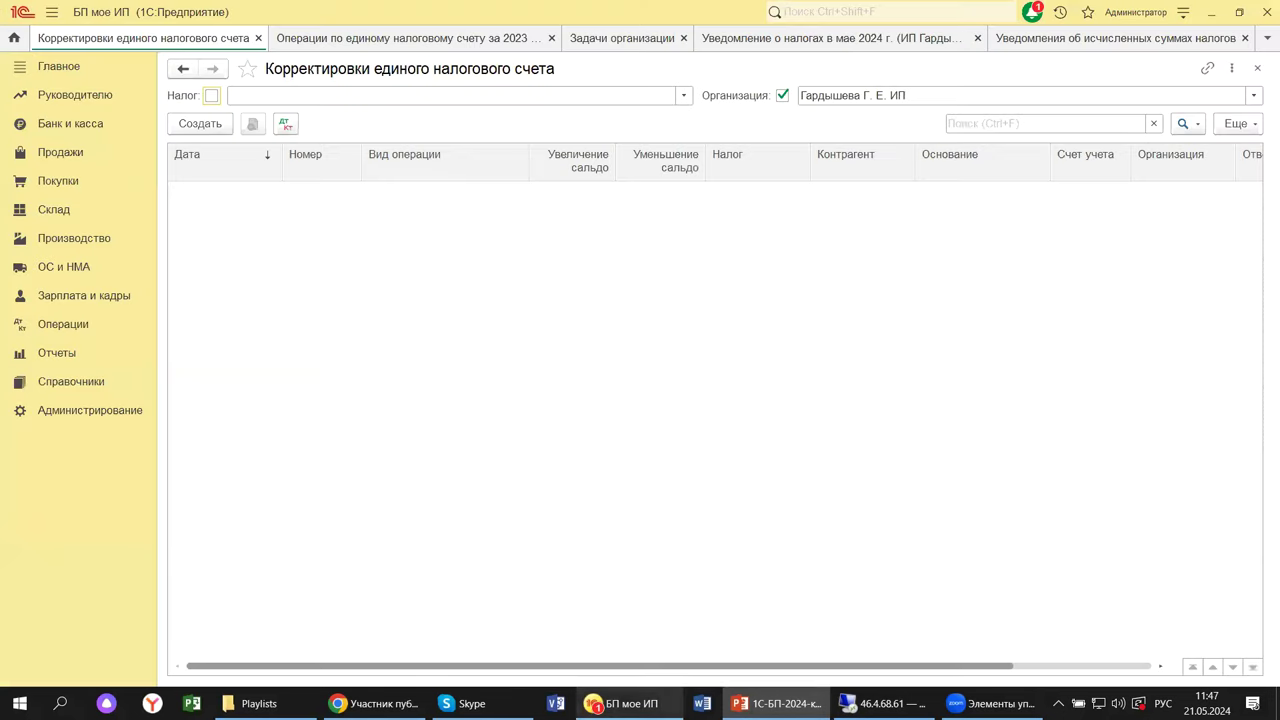
{"action": "left_click", "coordinate": [63, 326]}
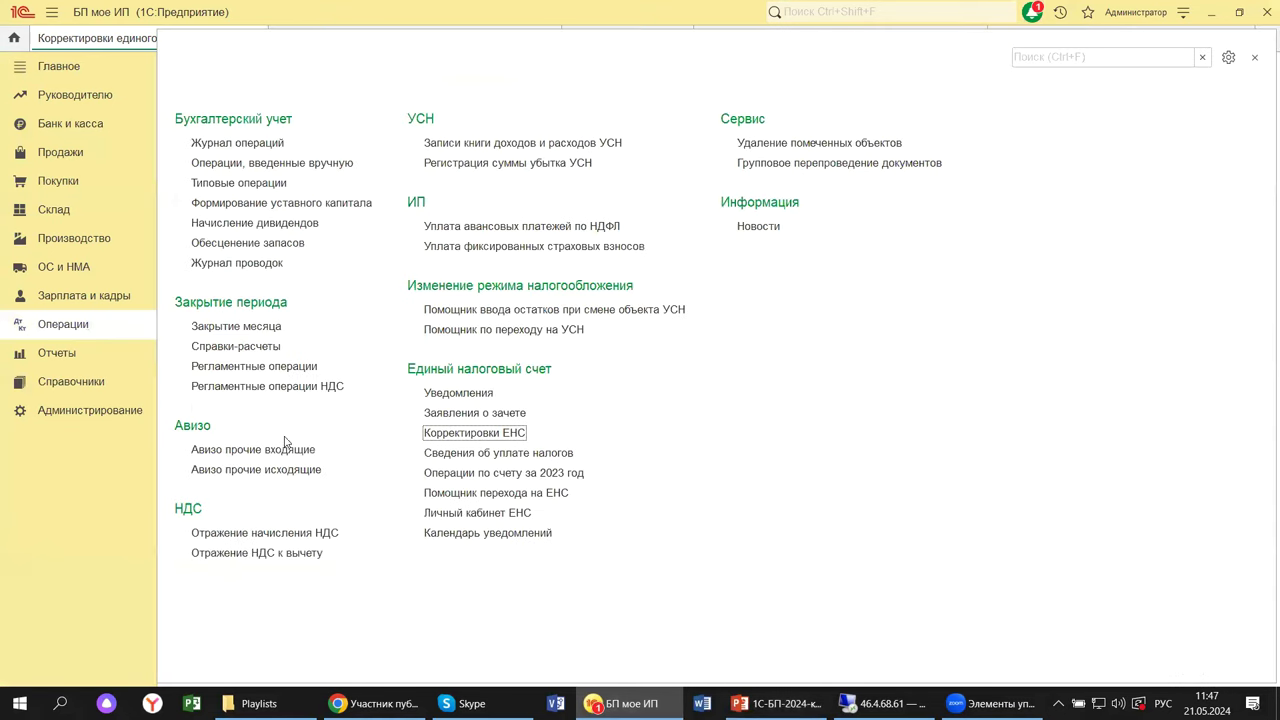
{"action": "left_click", "coordinate": [464, 516]}
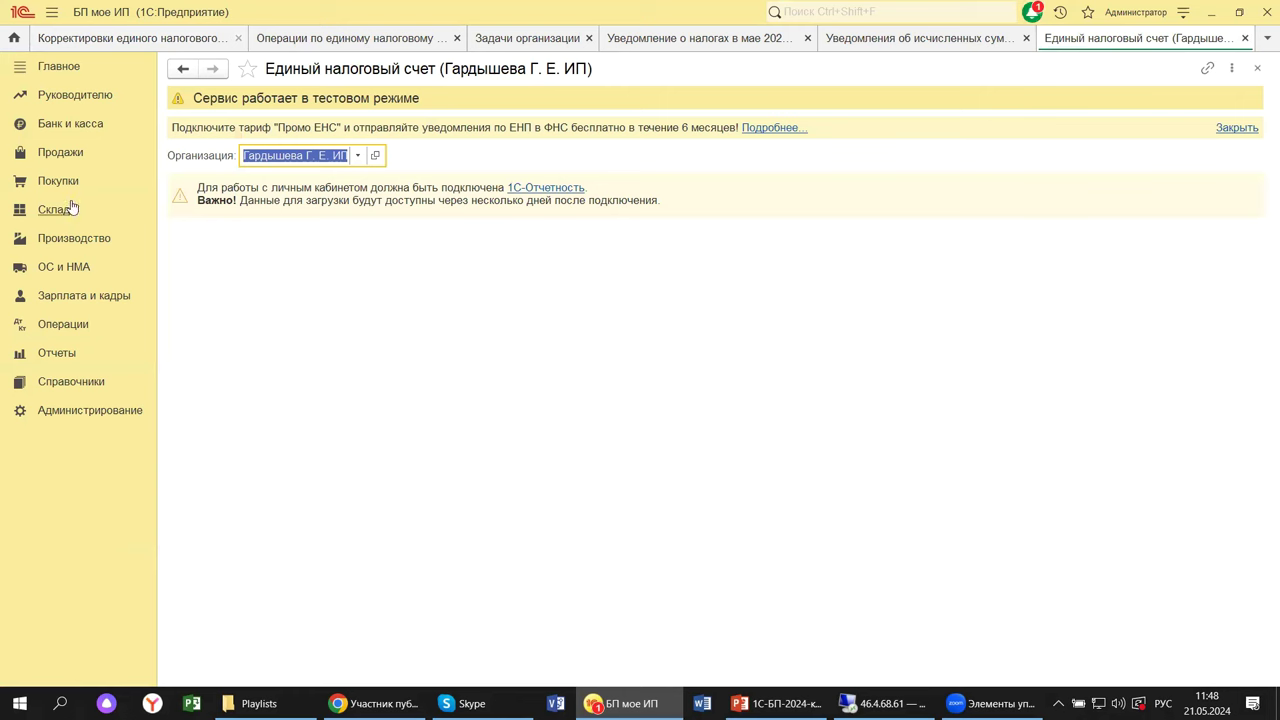
Open Регламентированные отчеты in 1С-Отчетность and display its Личные кабинеты section.
{"action": "left_click", "coordinate": [127, 297]}
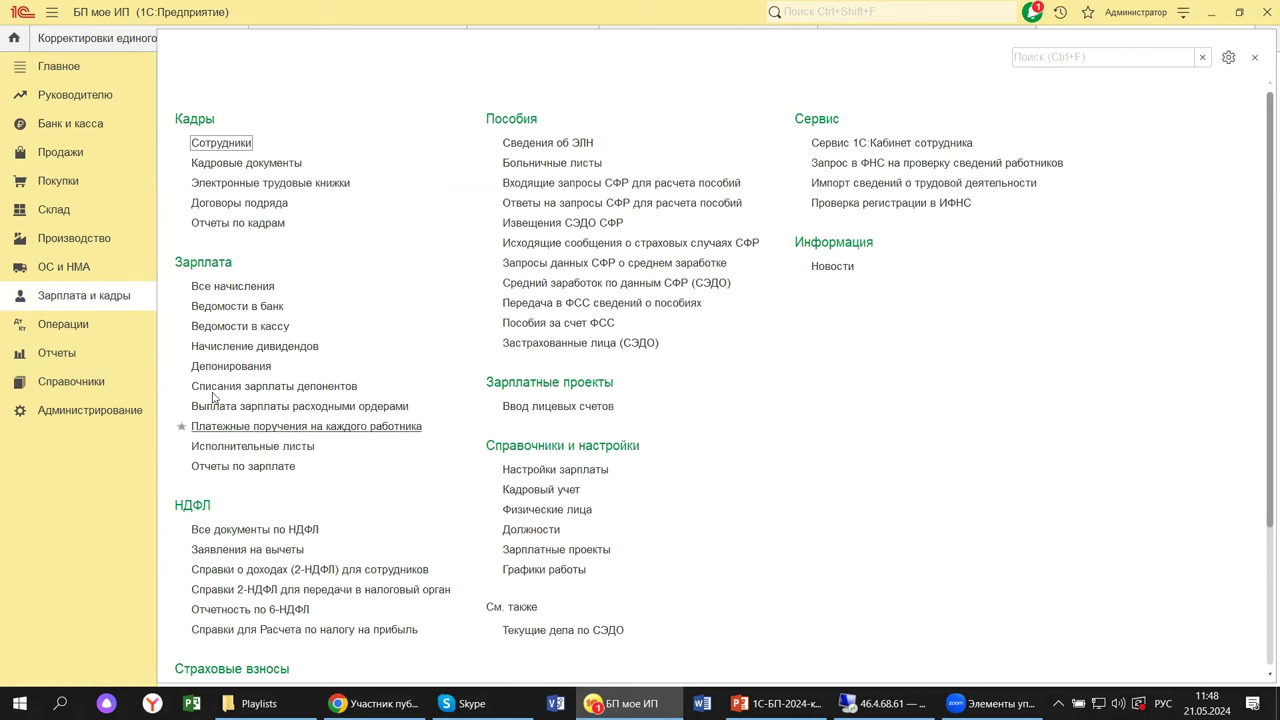
{"action": "left_click", "coordinate": [57, 354]}
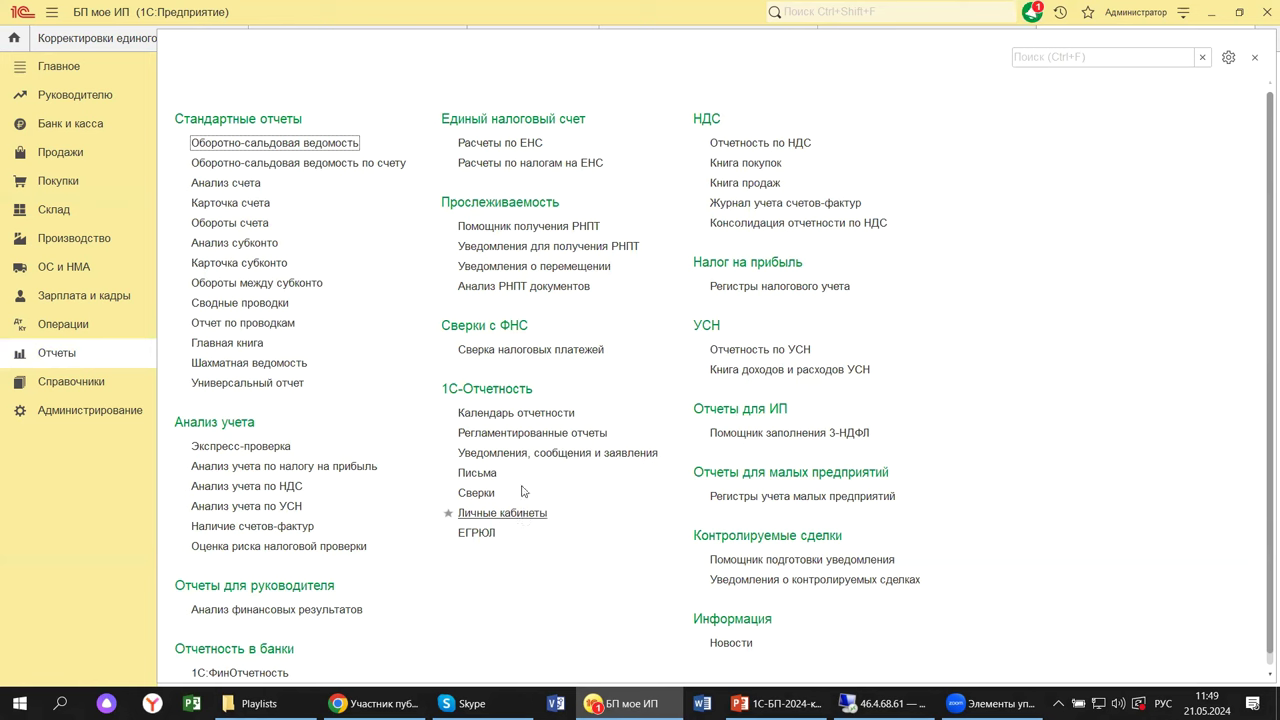
{"action": "left_click", "coordinate": [502, 434]}
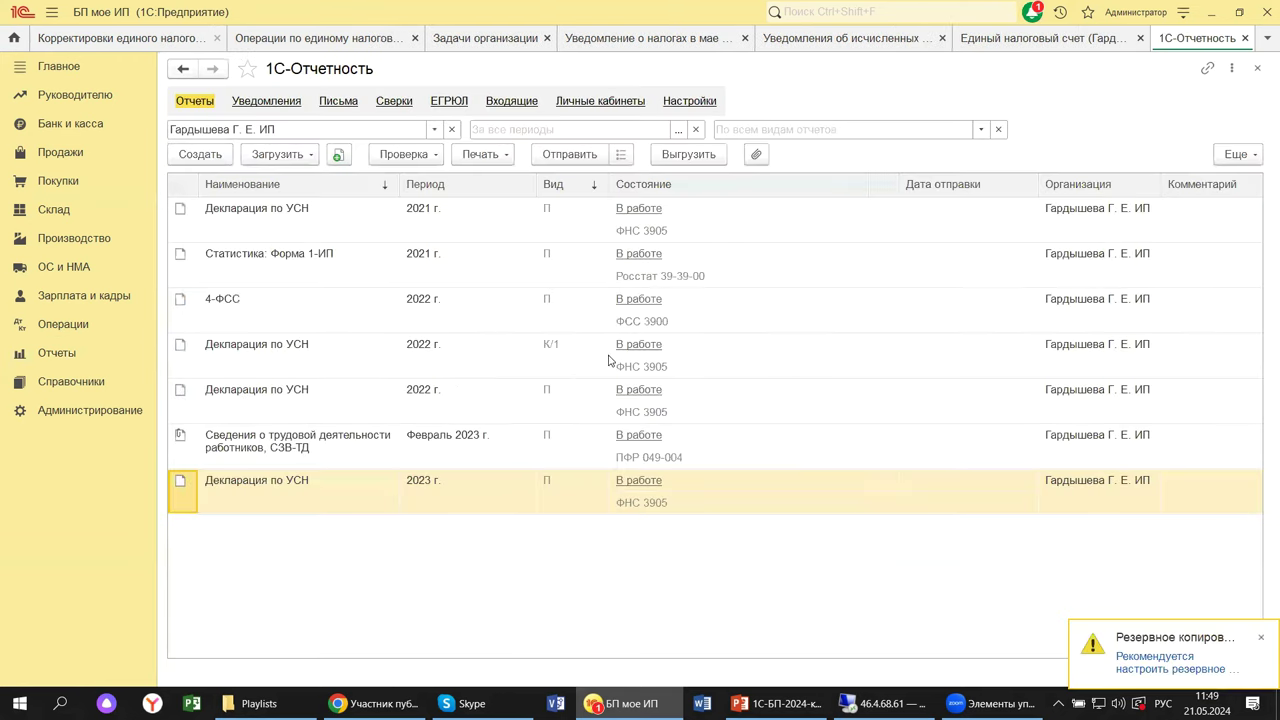
{"action": "left_click", "coordinate": [567, 105]}
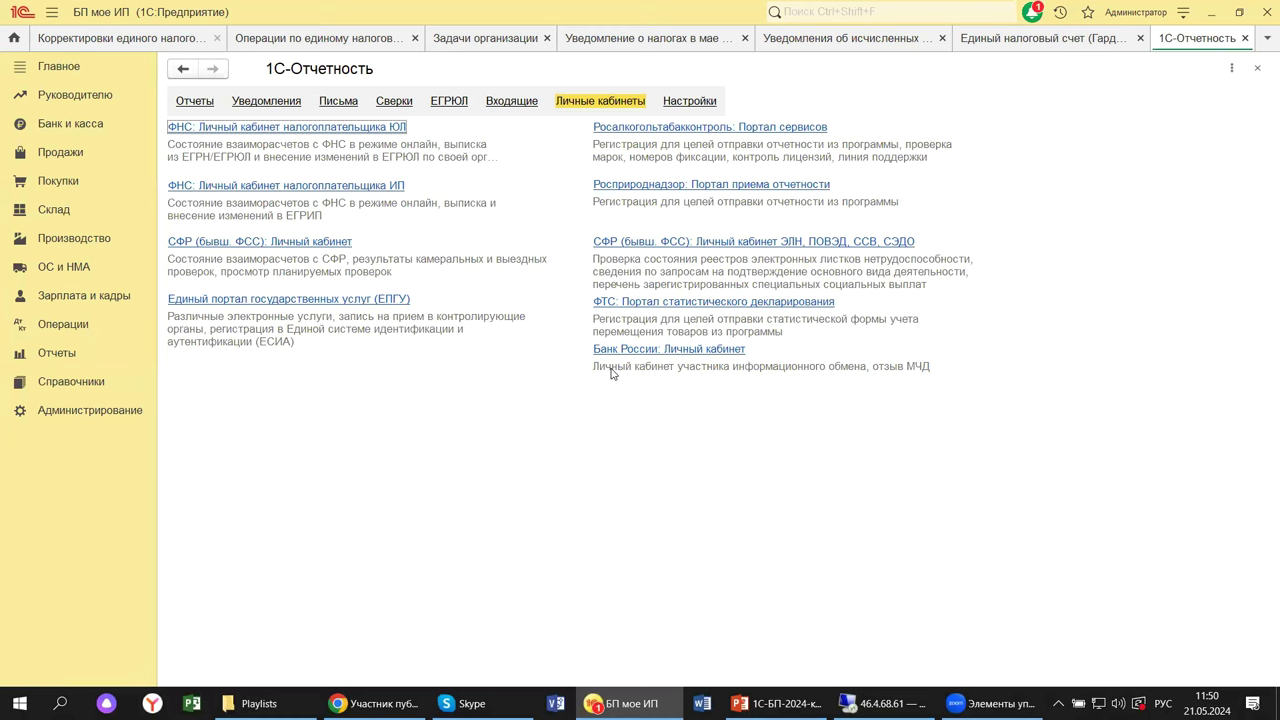
Revisit Личный кабинет ЕНС for the 1С-Отчетность requirement, and return to the Регламентированные отчеты list.
{"action": "left_click", "coordinate": [61, 330]}
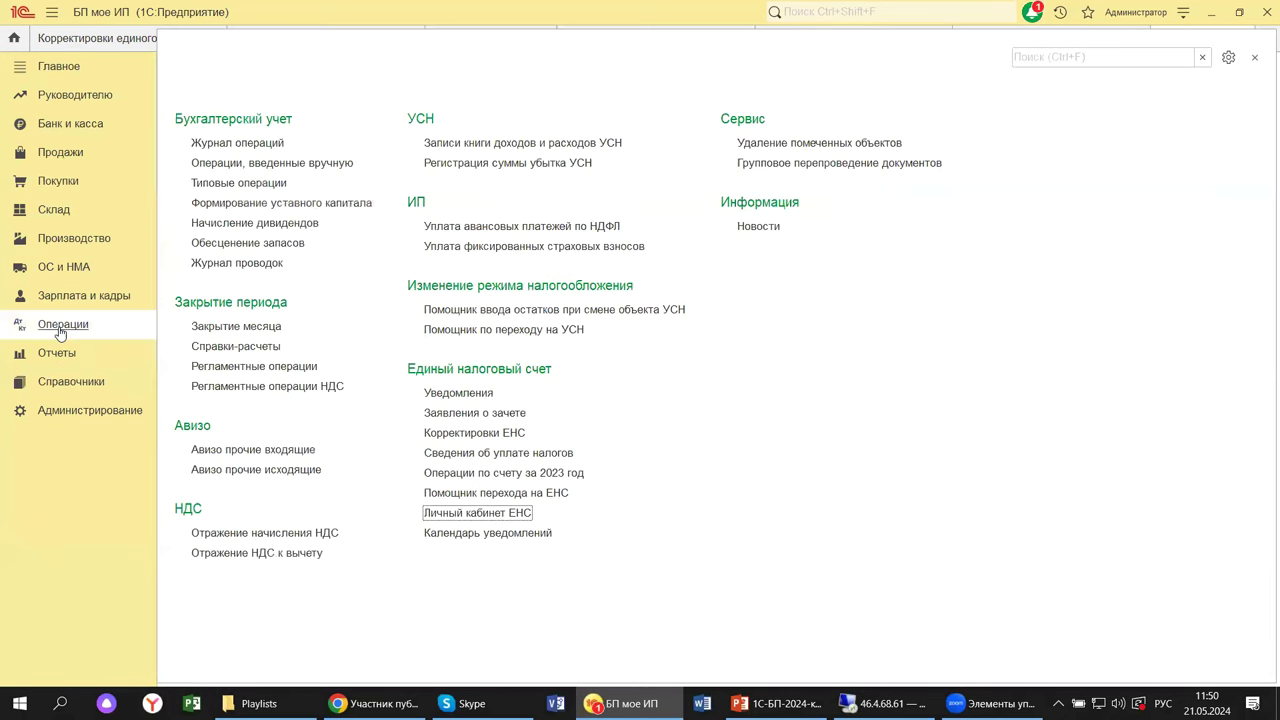
{"action": "left_click", "coordinate": [461, 516]}
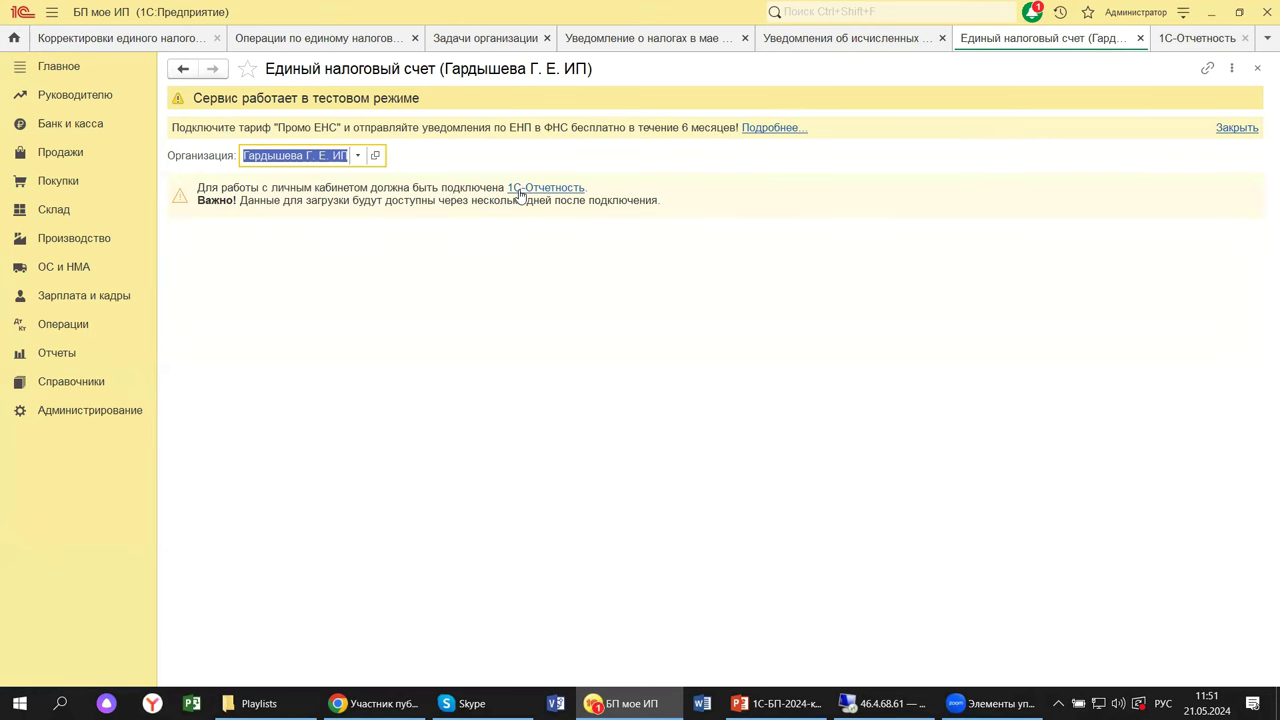
{"action": "left_click", "coordinate": [52, 356]}
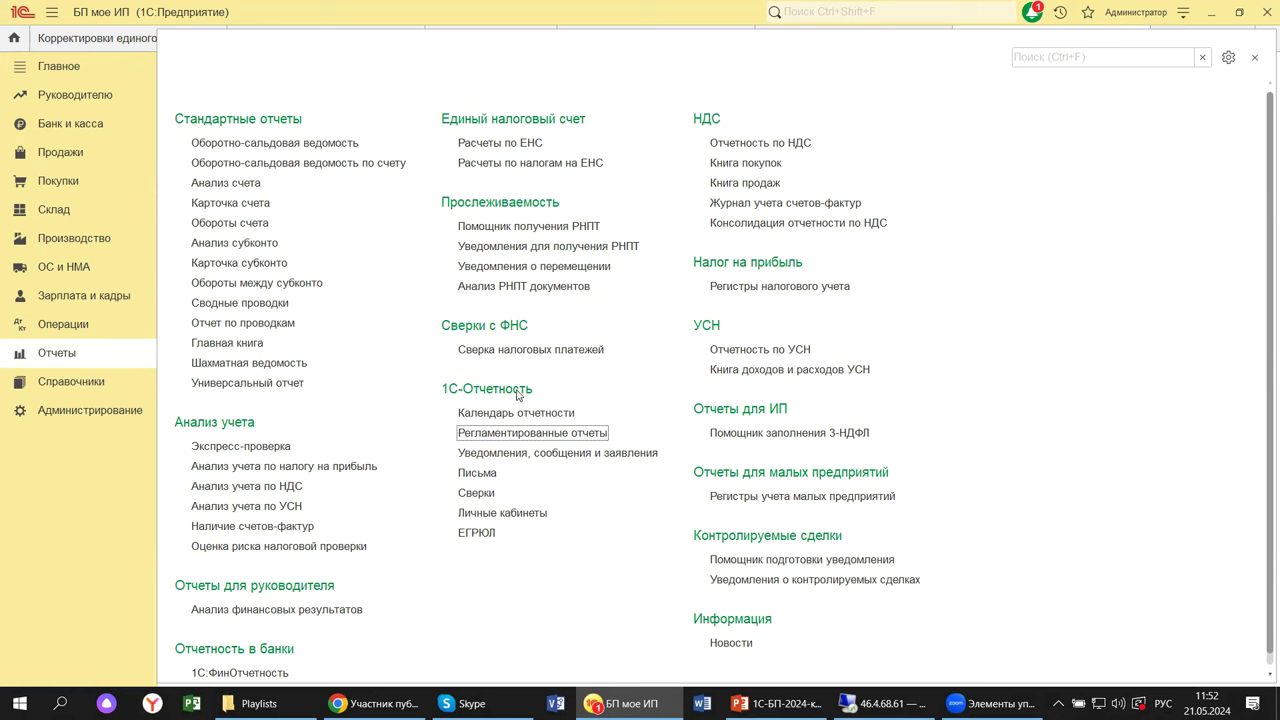
{"action": "left_click", "coordinate": [490, 436]}
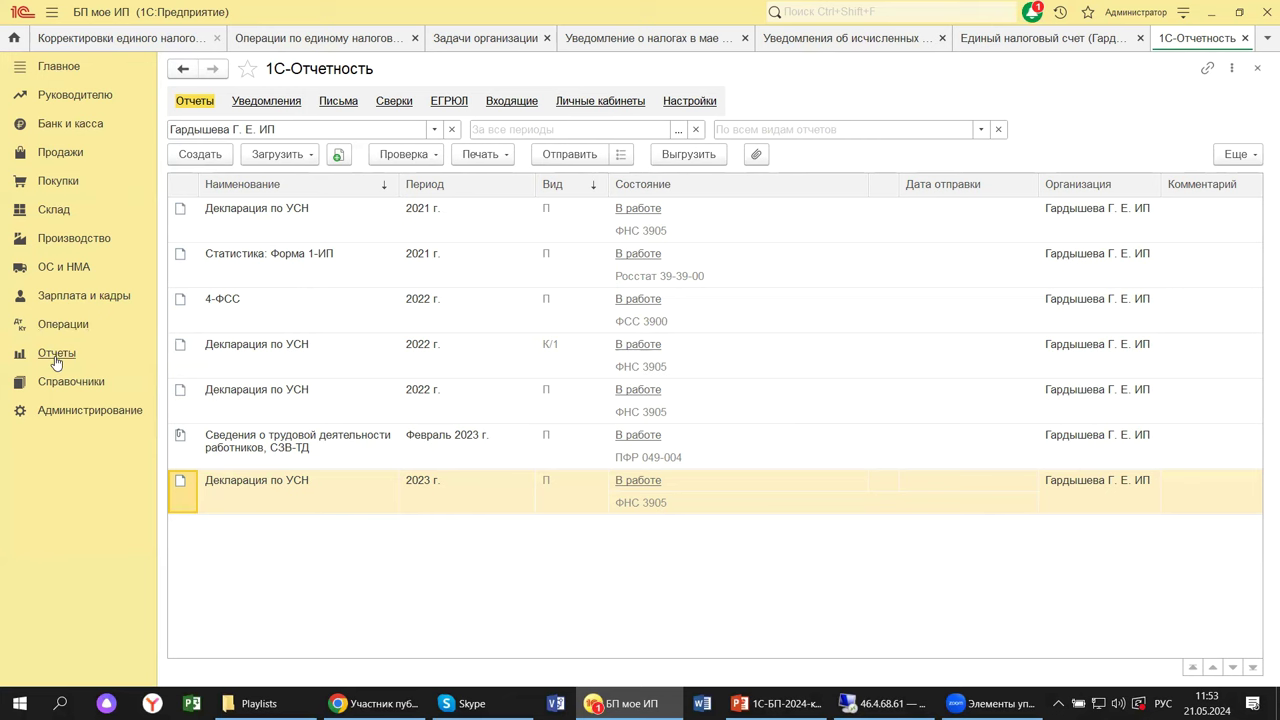
Close the 1С-Отчетность page to get back to the single tax account's personal account.
{"action": "left_click", "coordinate": [55, 360]}
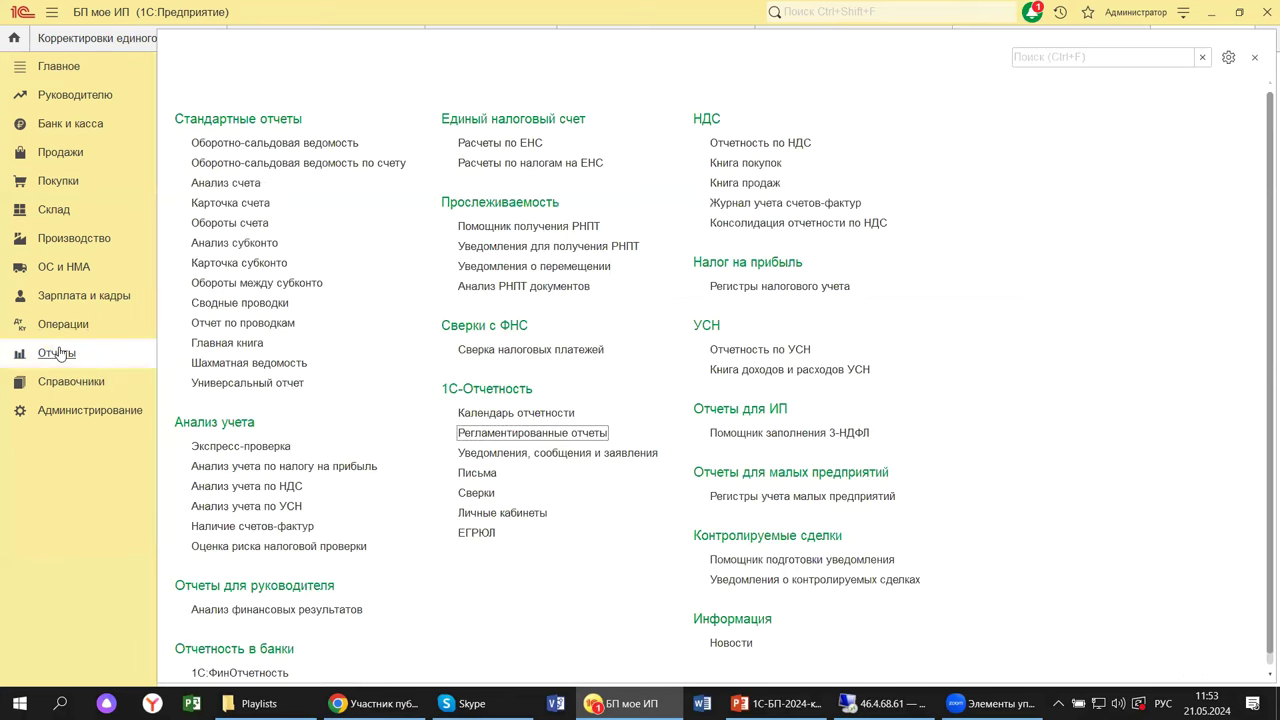
{"action": "left_click", "coordinate": [62, 326]}
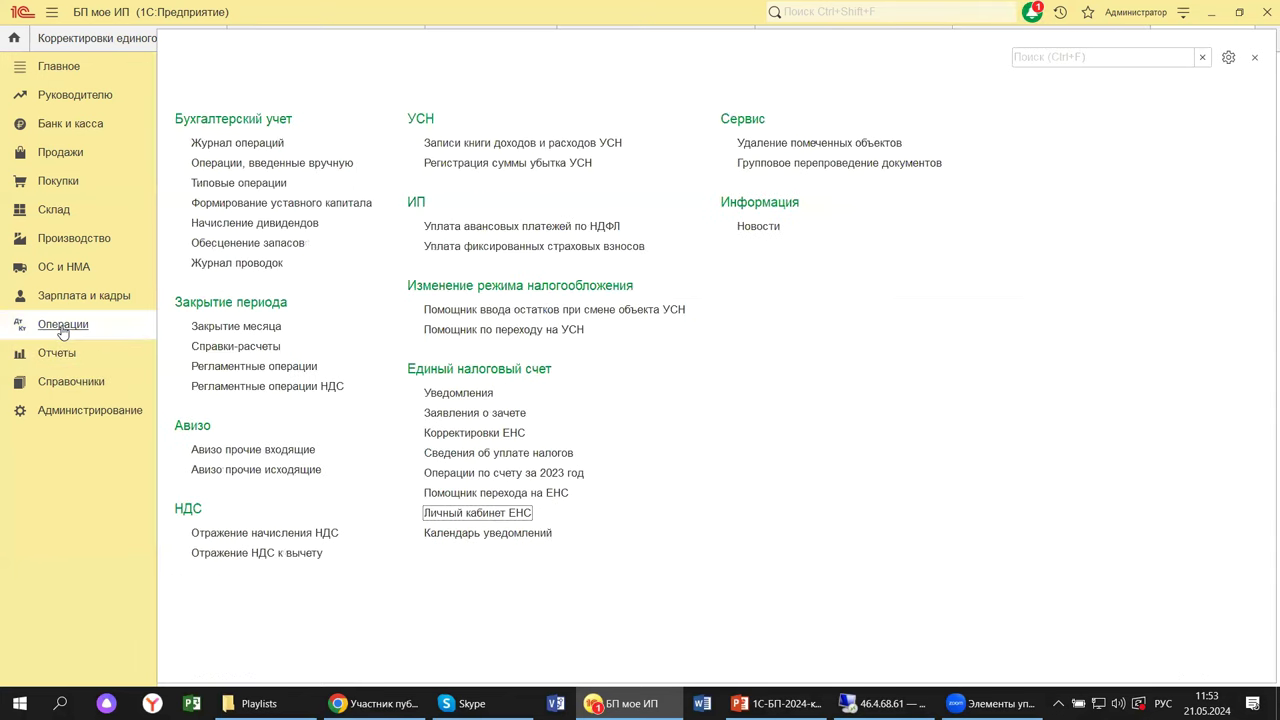
{"action": "left_click", "coordinate": [1254, 57]}
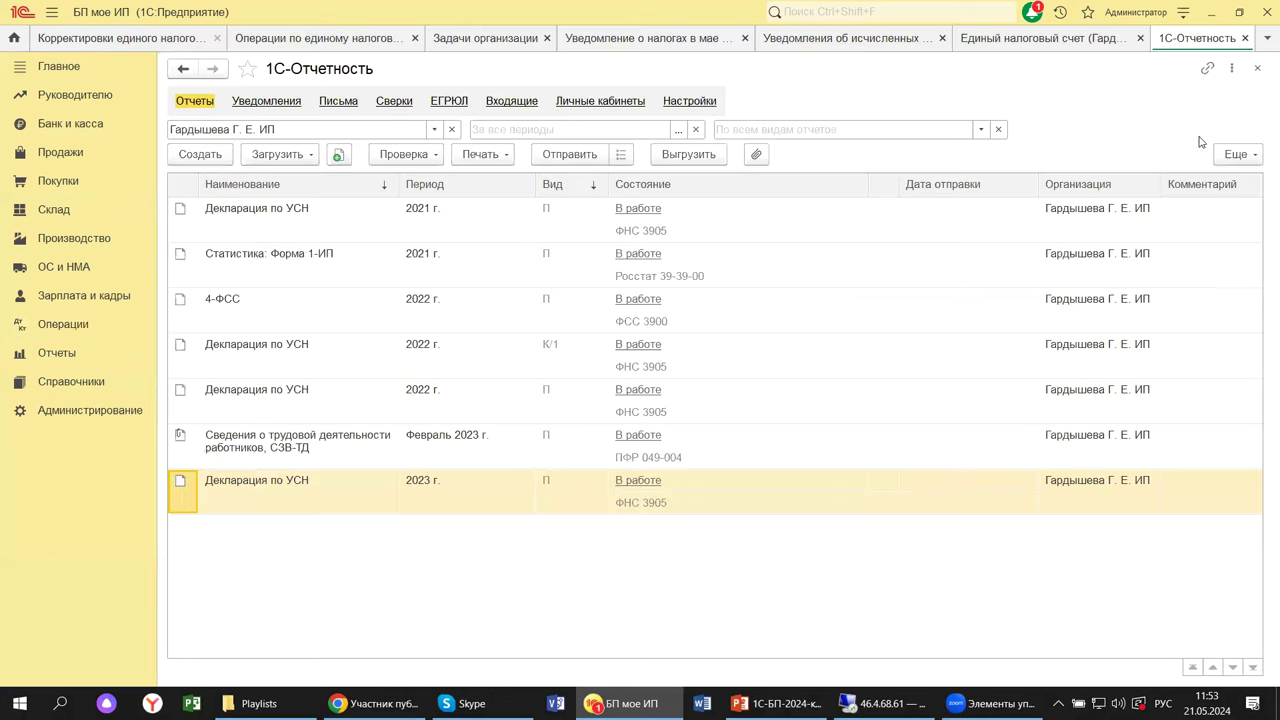
{"action": "left_click", "coordinate": [1258, 68]}
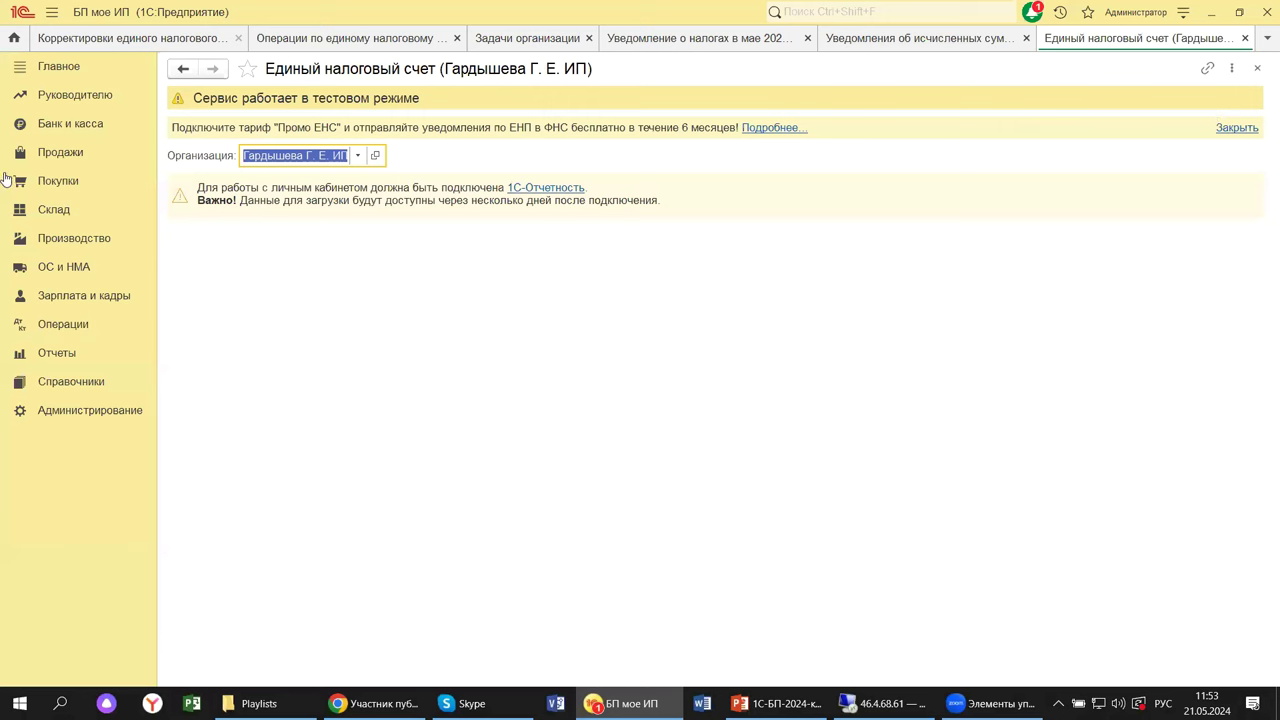
Start connecting 1С-Отчетность from Личный кабинет ЕНС, and dismiss the cryptoprovider options without installing any.
{"action": "left_click", "coordinate": [546, 189]}
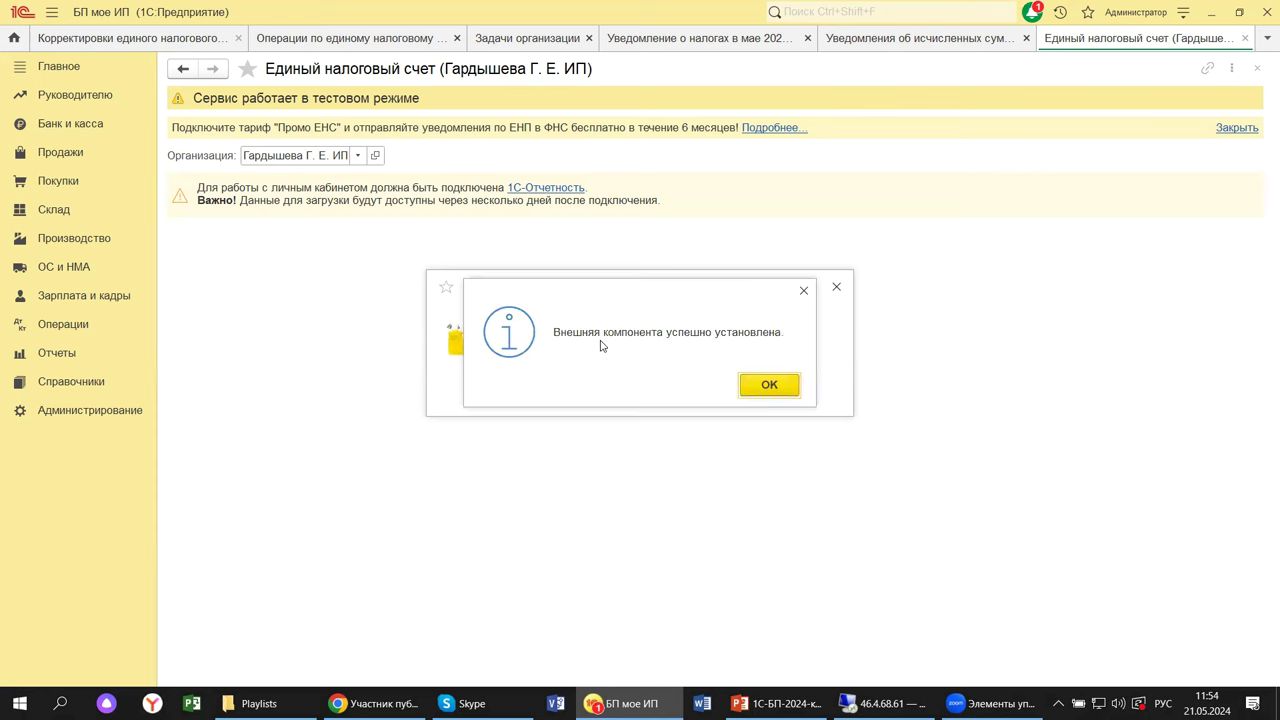
{"action": "left_click", "coordinate": [779, 392]}
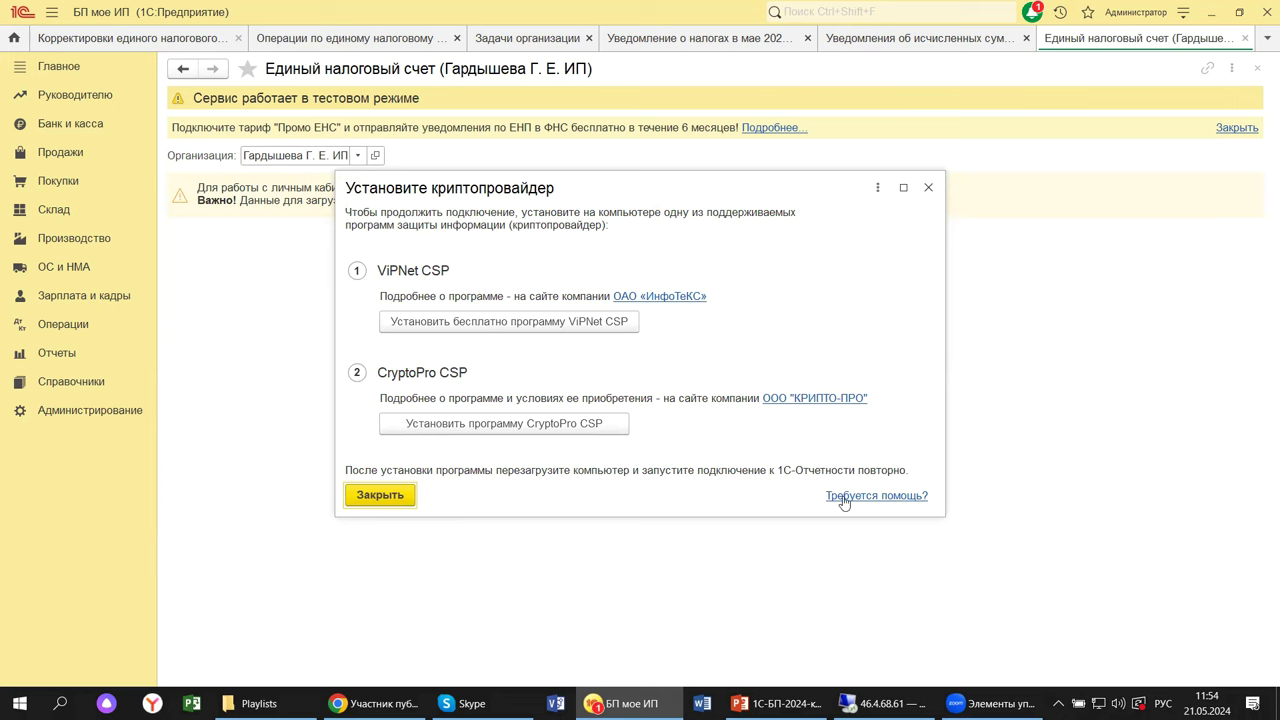
{"action": "left_click", "coordinate": [929, 188]}
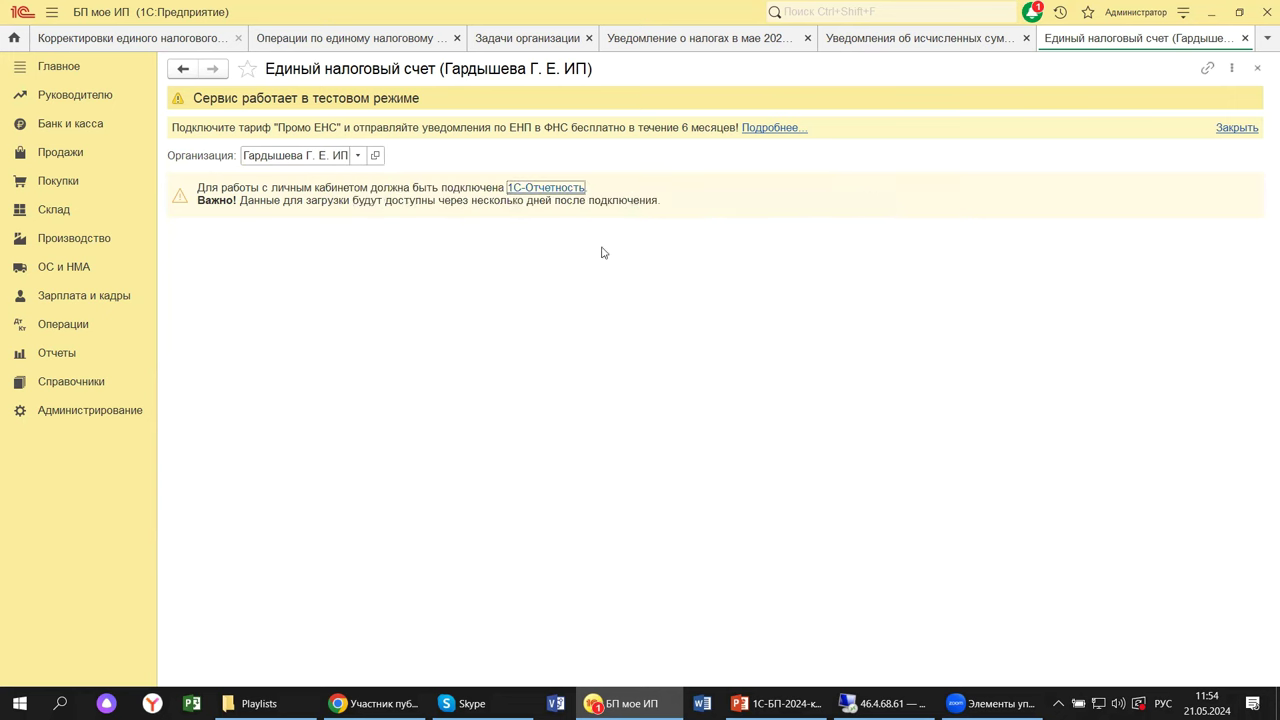
Close the Личный кабинет ЕНС and ЕНС corrections pages, and display slide 17 in PowerPoint.
{"action": "left_click", "coordinate": [1258, 69]}
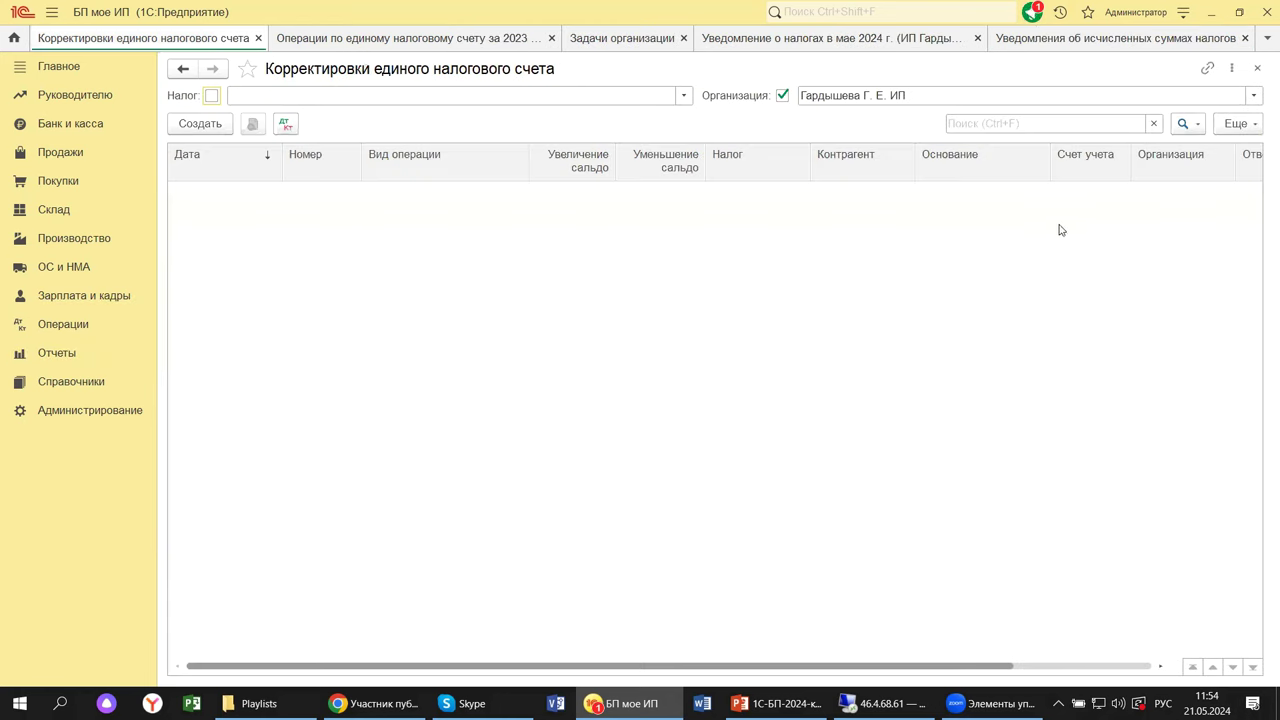
{"action": "left_click", "coordinate": [1257, 68]}
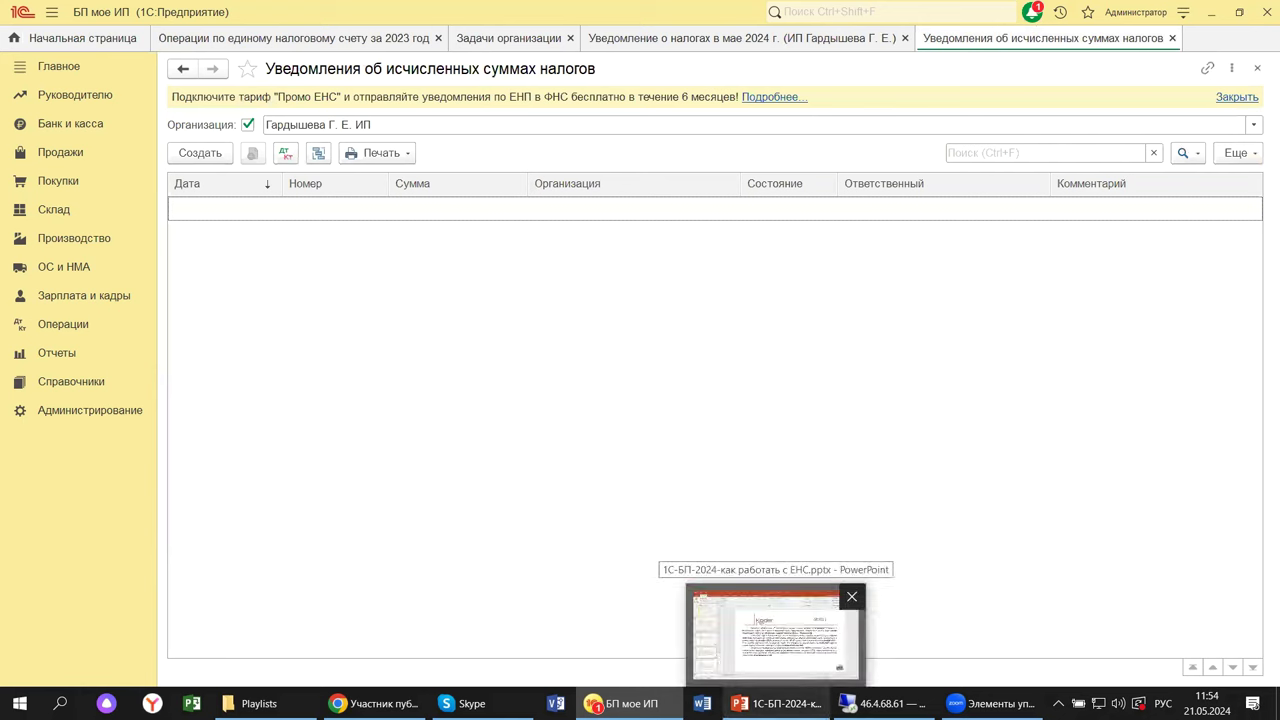
{"action": "left_click", "coordinate": [790, 703]}
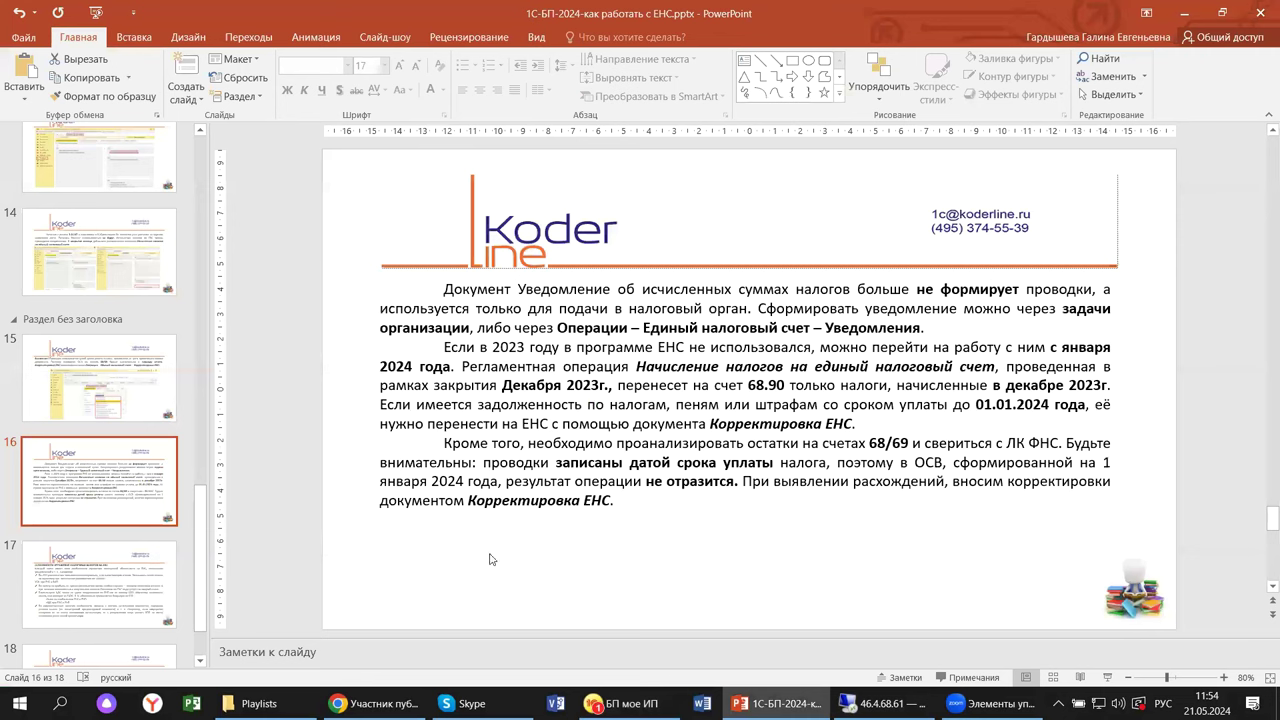
{"action": "scroll", "coordinate": [85, 519], "scroll_direction": "down", "scroll_amount": 2}
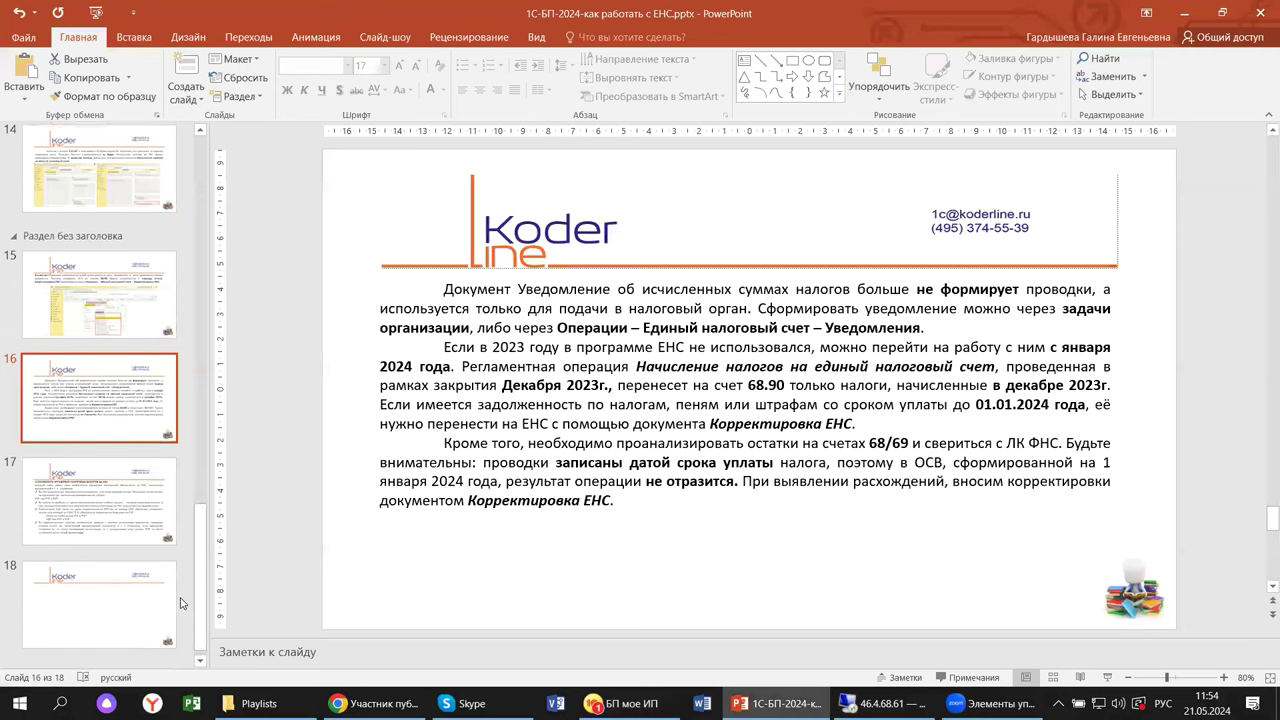
{"action": "left_click", "coordinate": [62, 503]}
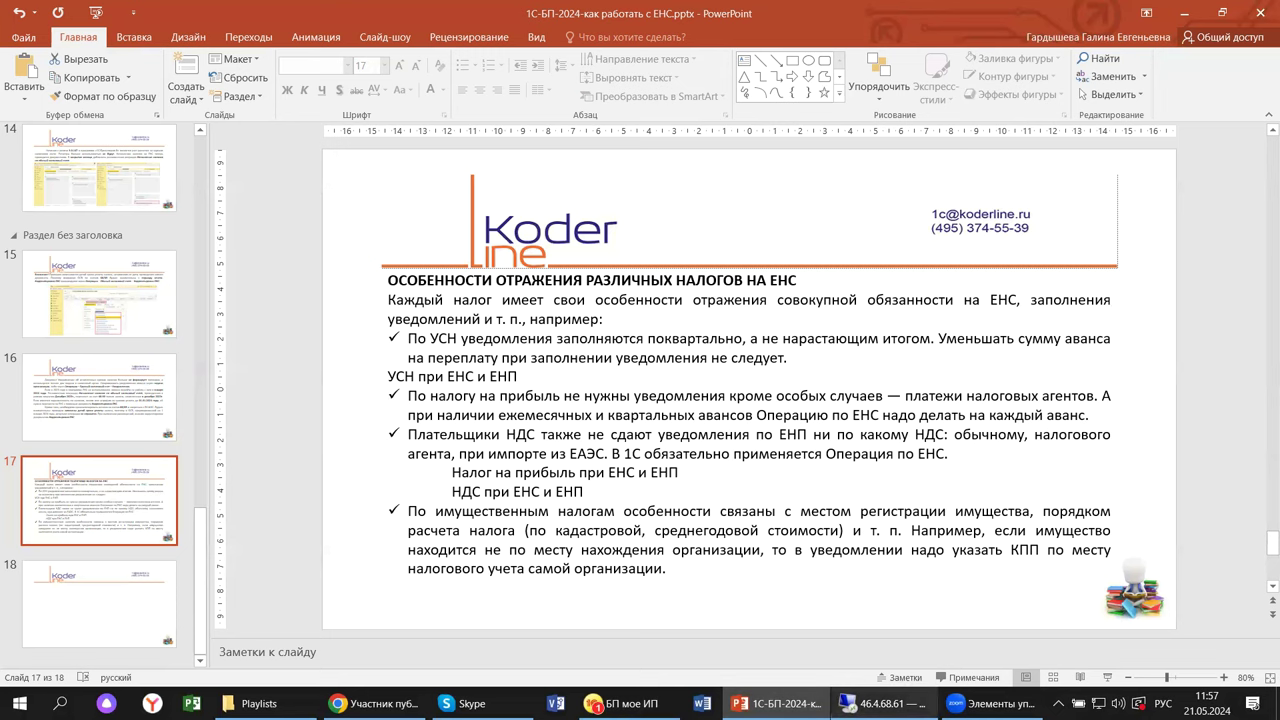
Switch to the remote desktop 1С database and list the single tax account commands in the Операции section.
{"action": "mouse_move", "coordinate": [880, 703]}
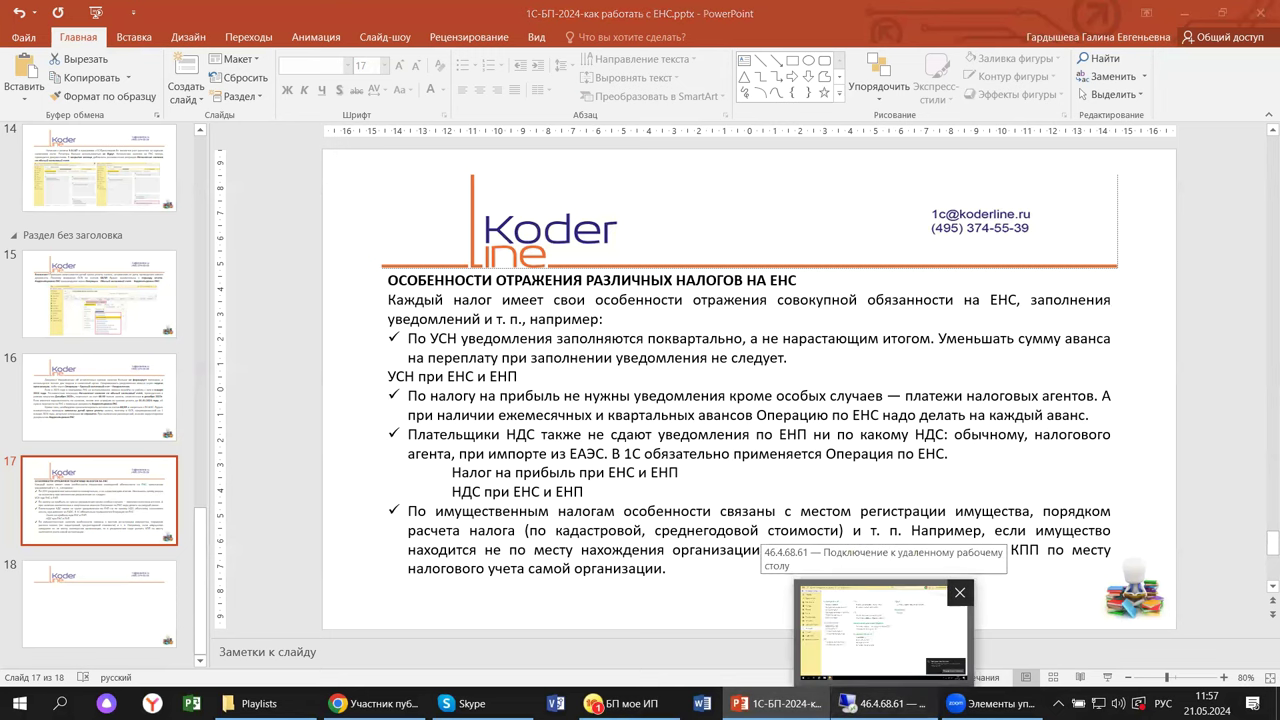
{"action": "left_click", "coordinate": [880, 630]}
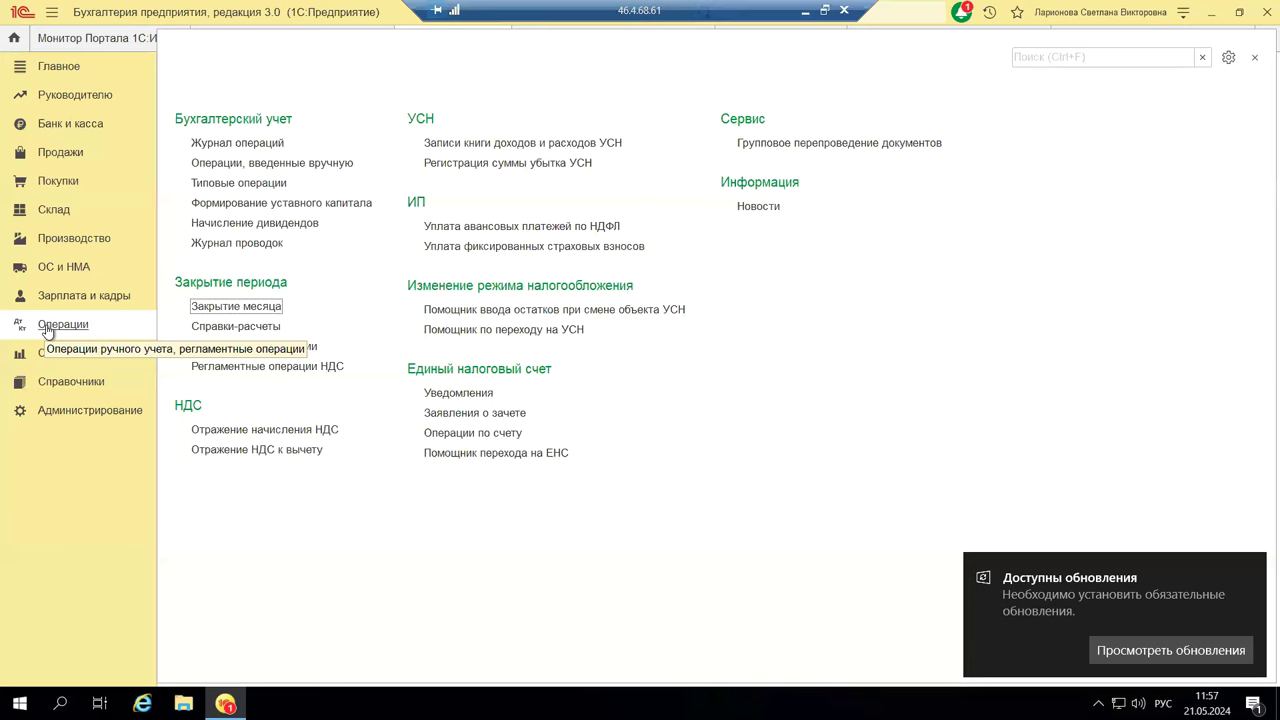
{"action": "key", "text": "Return"}
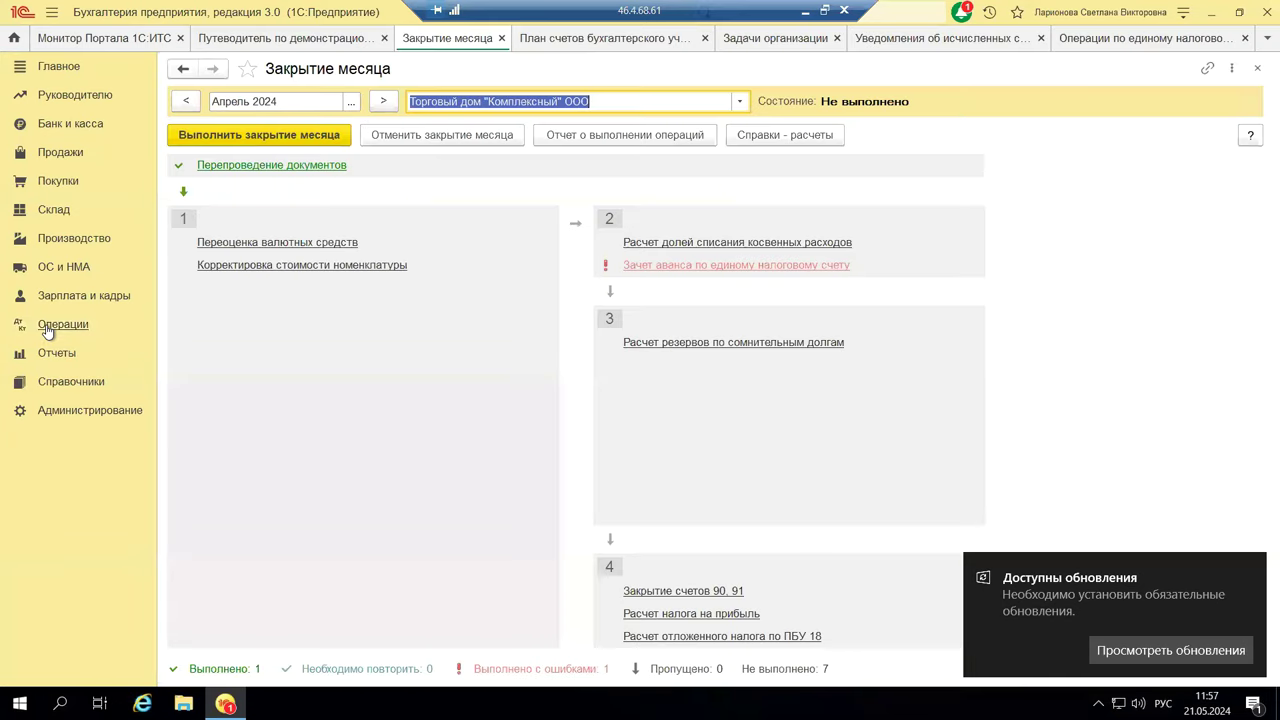
{"action": "left_click", "coordinate": [48, 330]}
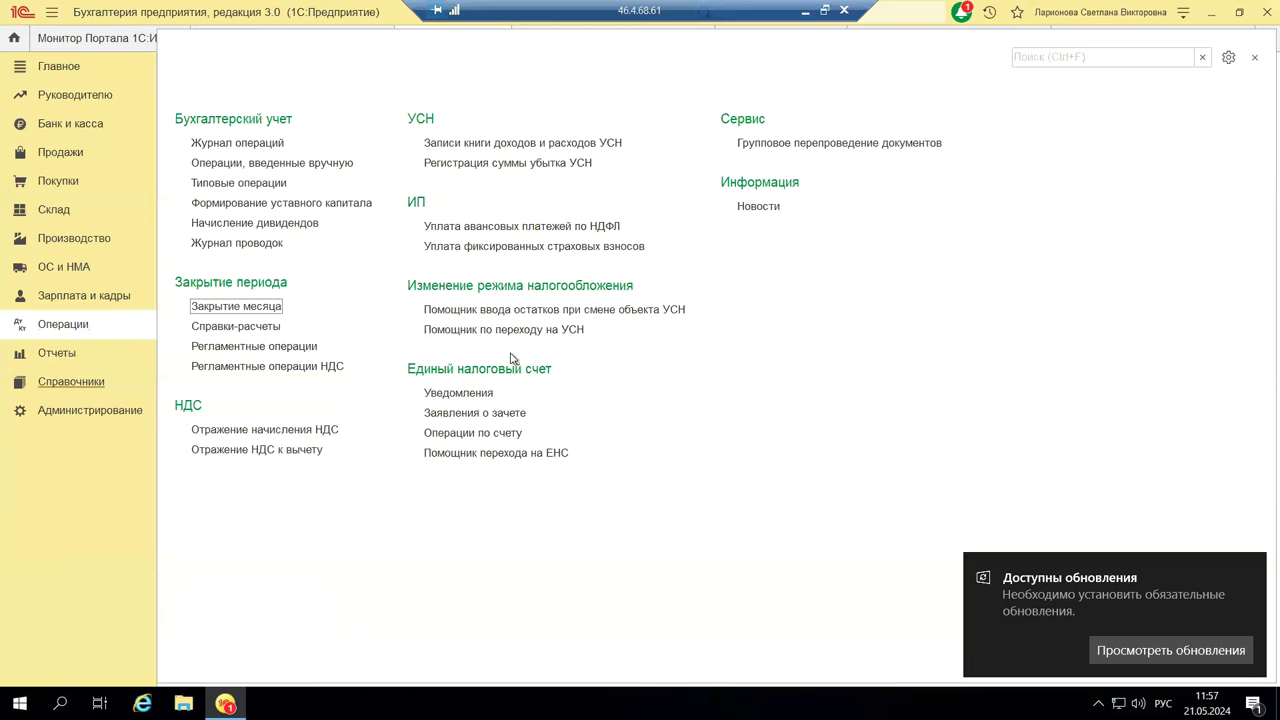